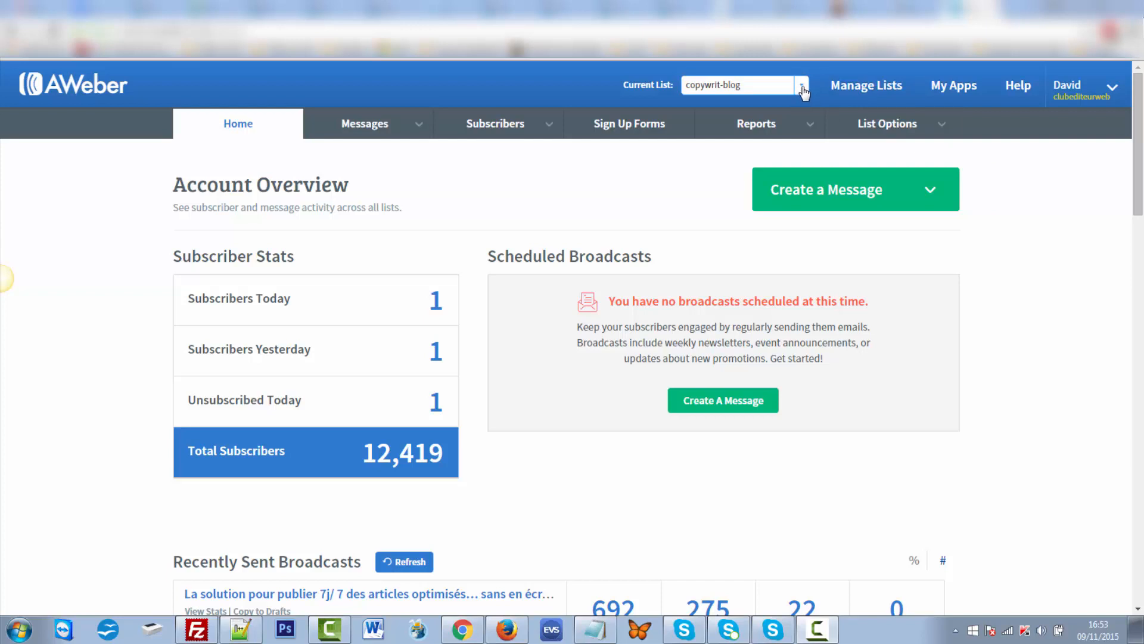
Step: Open the copywrit-blog list's settings and go to its Personalize Your List options
click(898, 131)
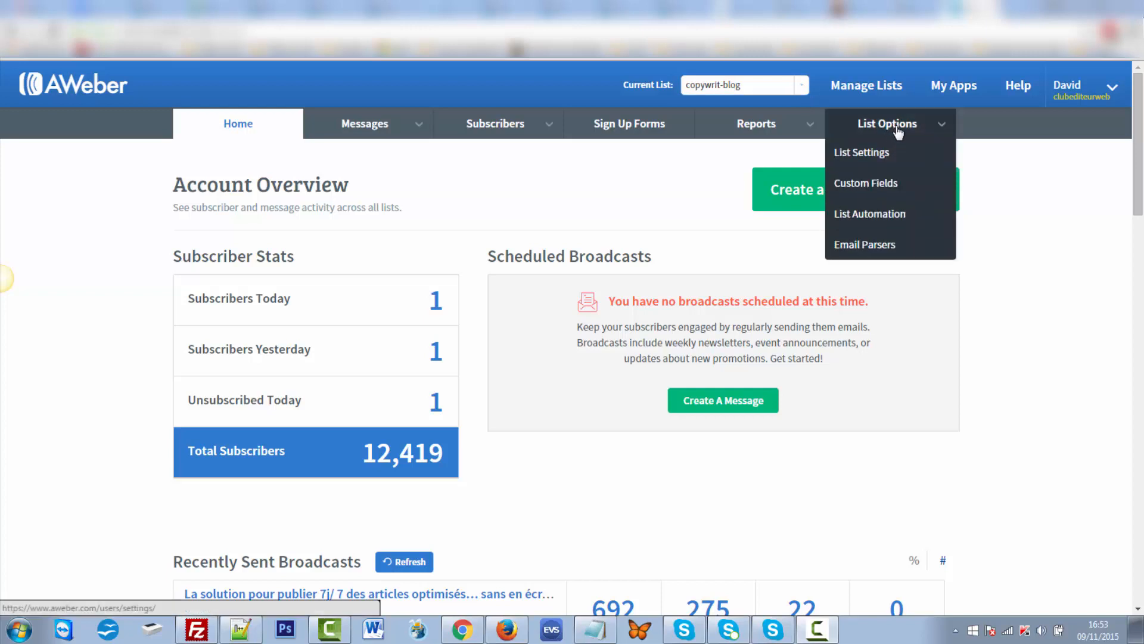
click(879, 156)
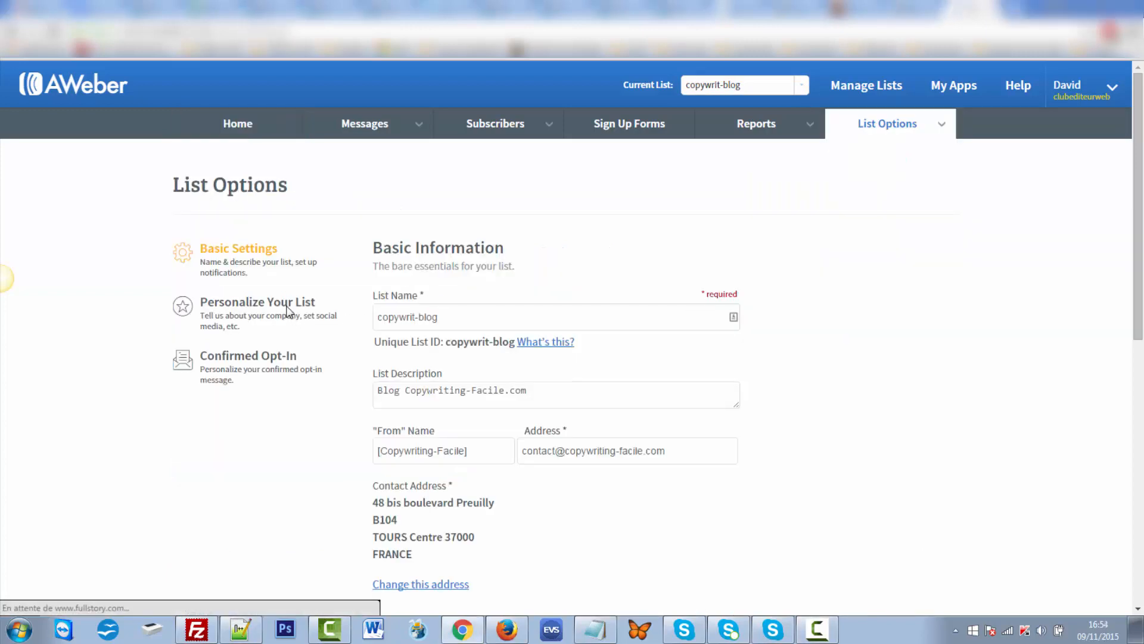
click(229, 304)
click(518, 377)
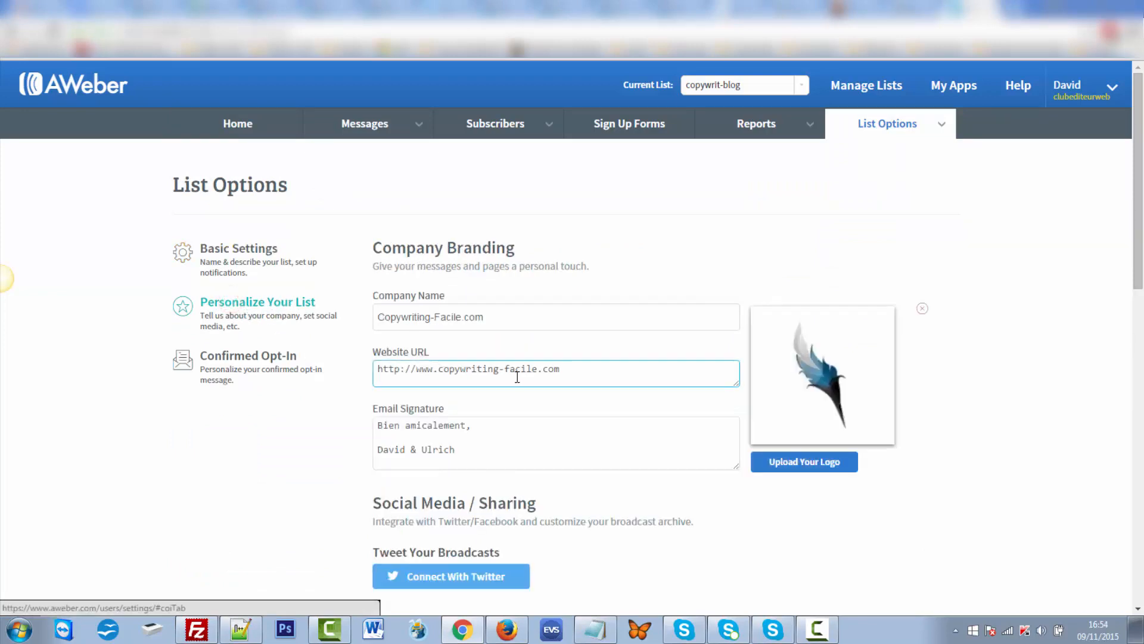
Step: Connect the Twitter account for tweeting broadcasts, signing in and authorizing AWeber Email Marketing to use it
scroll(530, 358, down, 6)
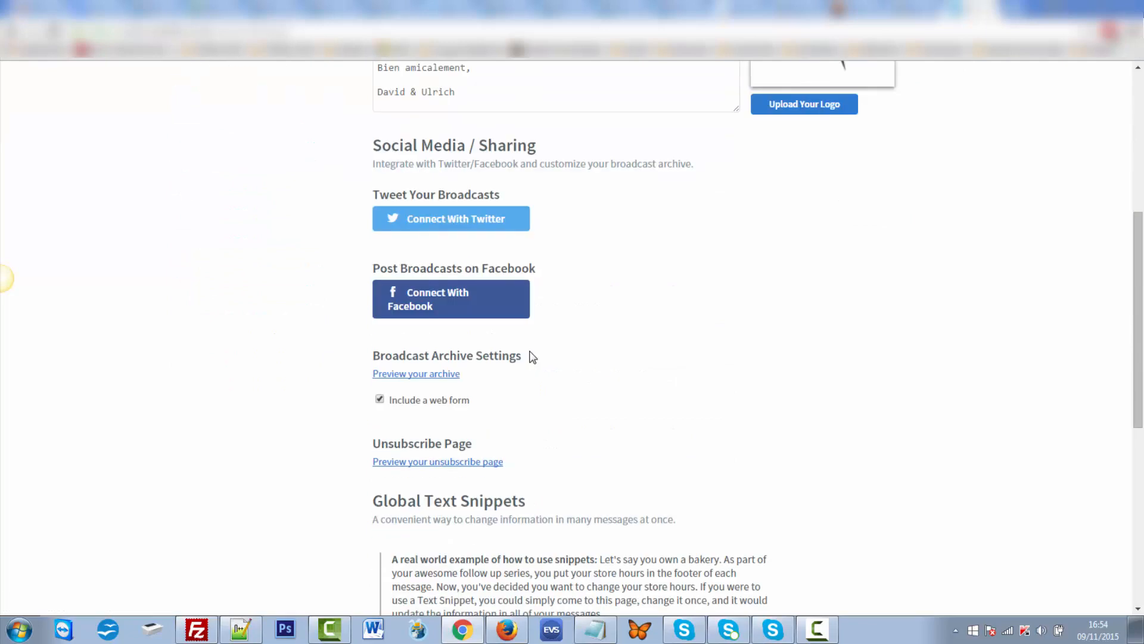
scroll(532, 358, up, 2)
scroll(532, 358, down, 1)
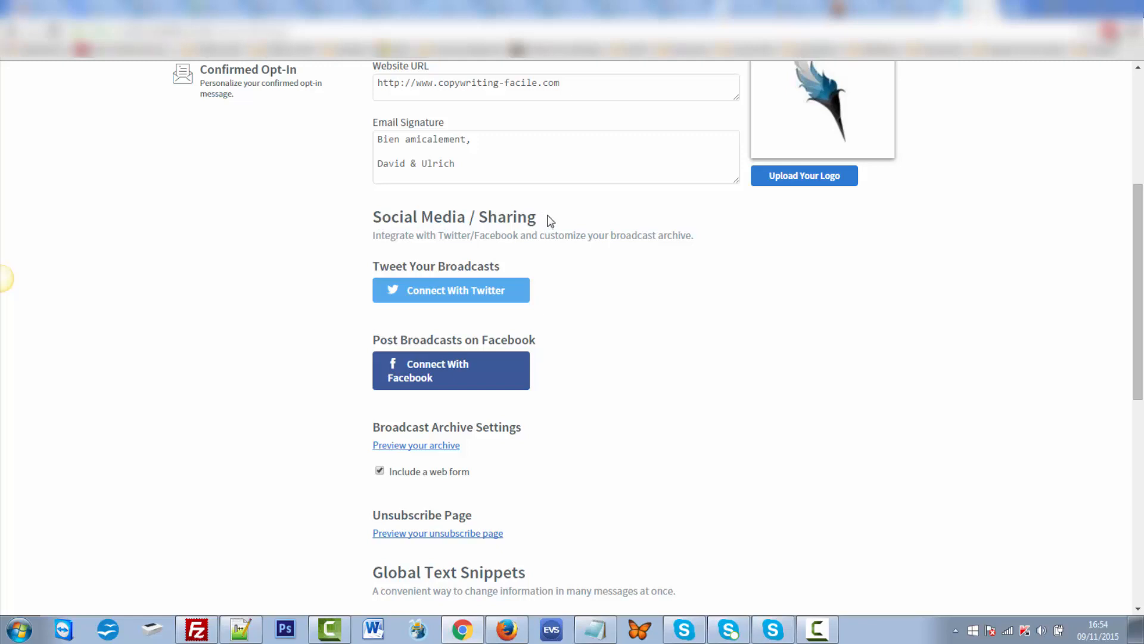
scroll(650, 276, down, 1)
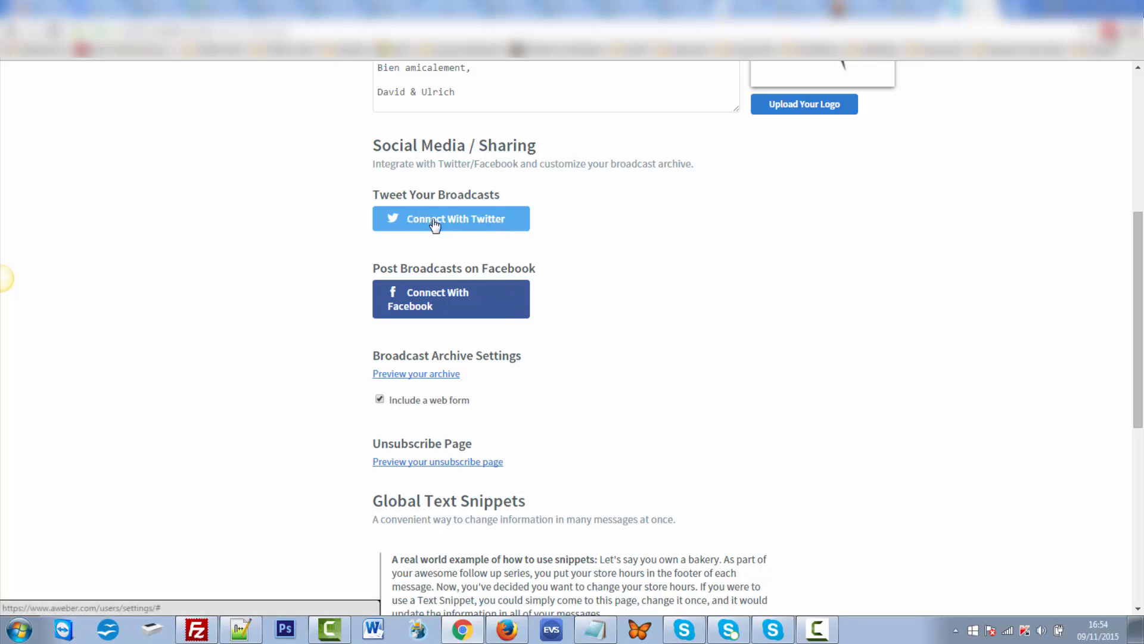
click(511, 221)
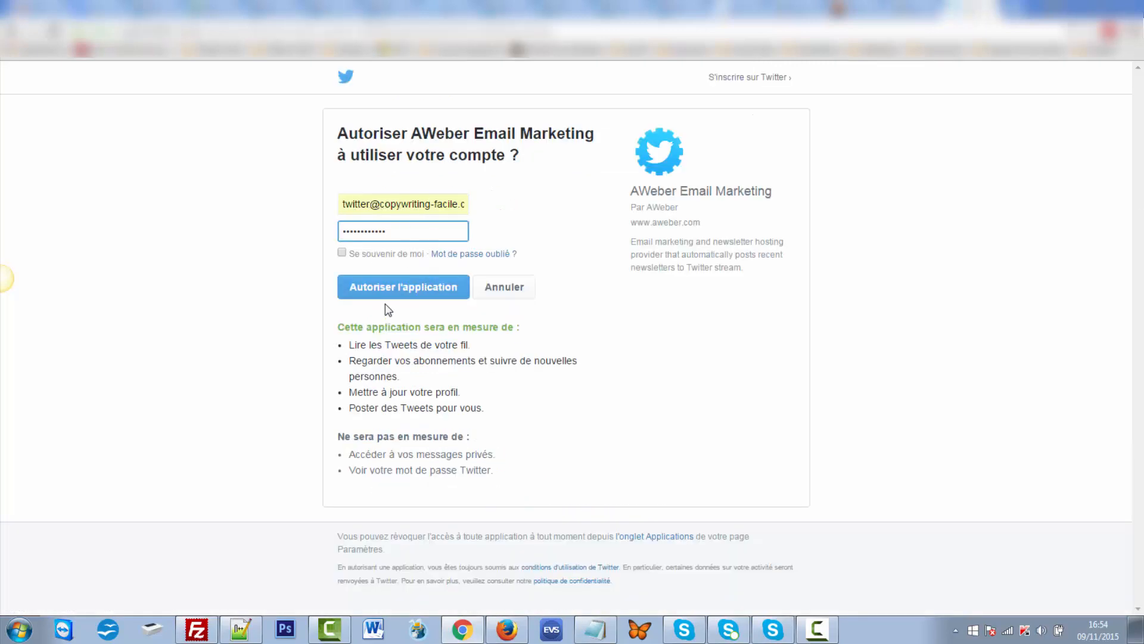
click(357, 291)
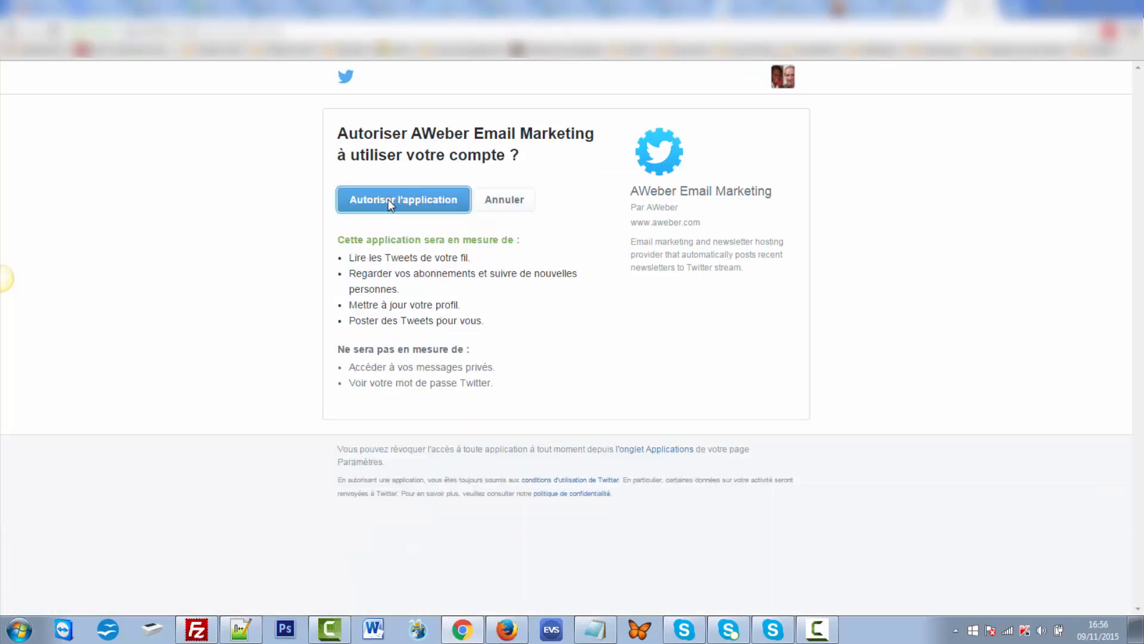
click(388, 200)
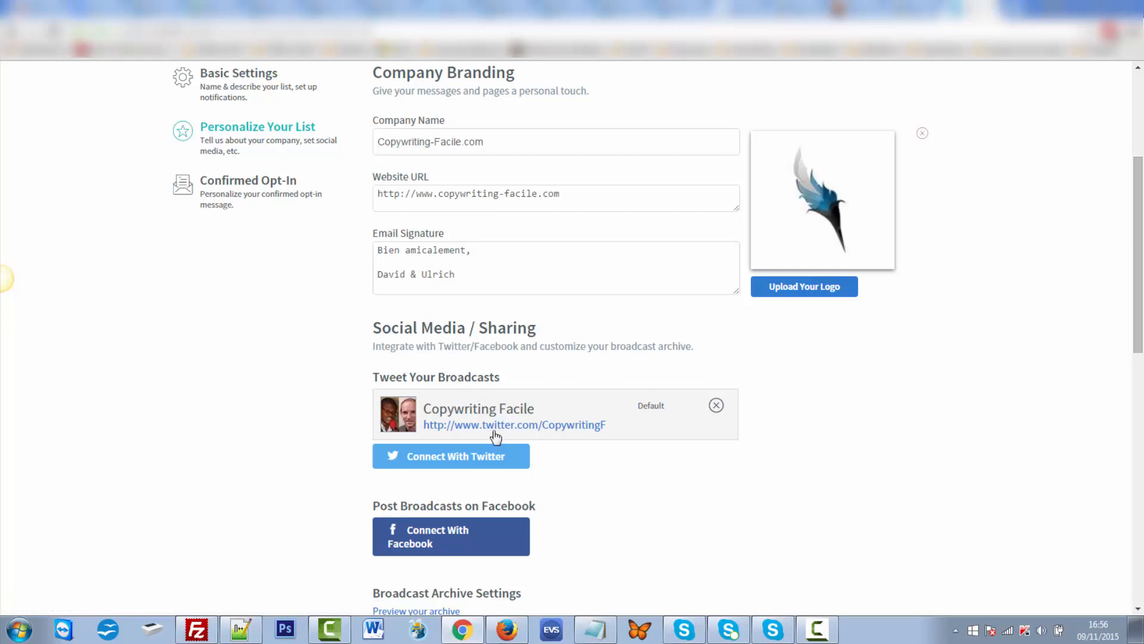
Step: Connect Facebook for posting broadcasts and make the Copywriting-Facile.com page the default
scroll(677, 440, down, 3)
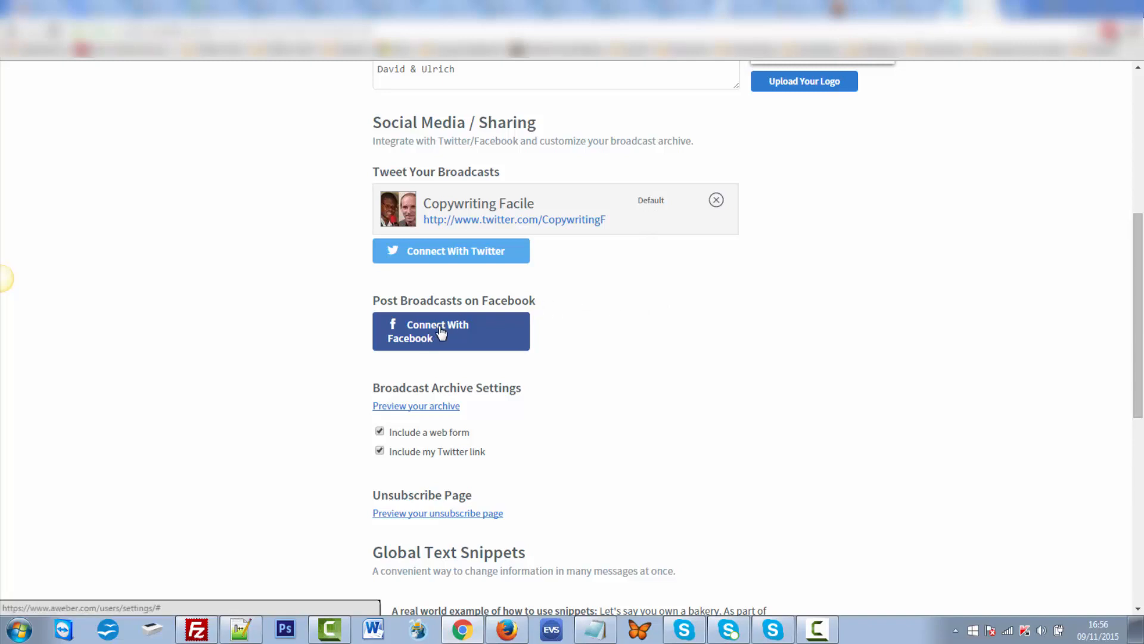
click(440, 331)
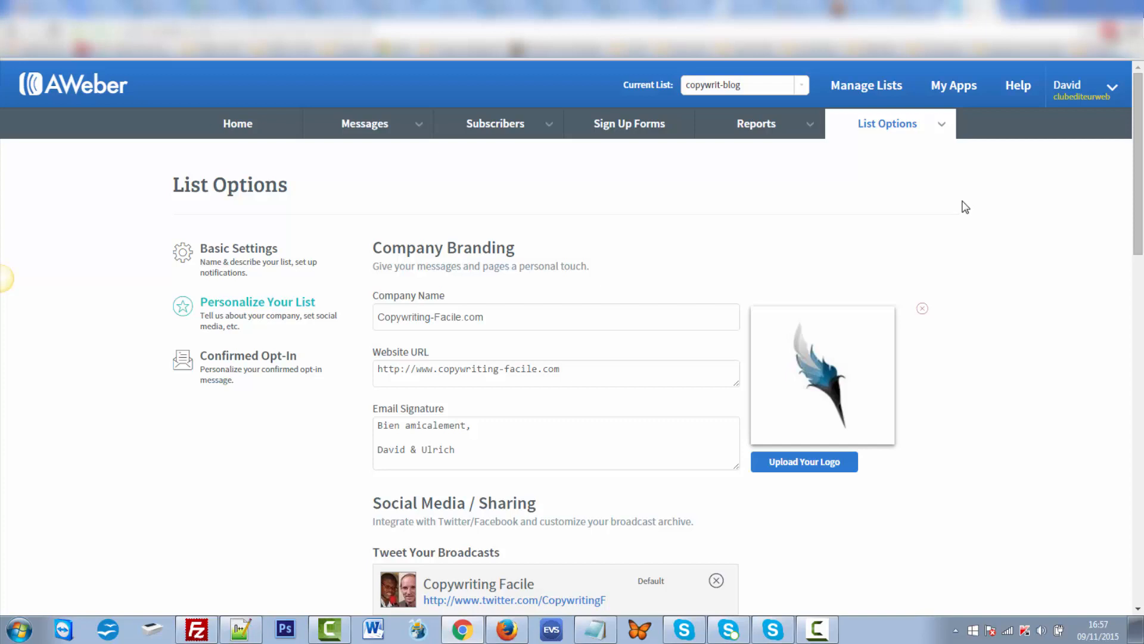
scroll(966, 207, down, 6)
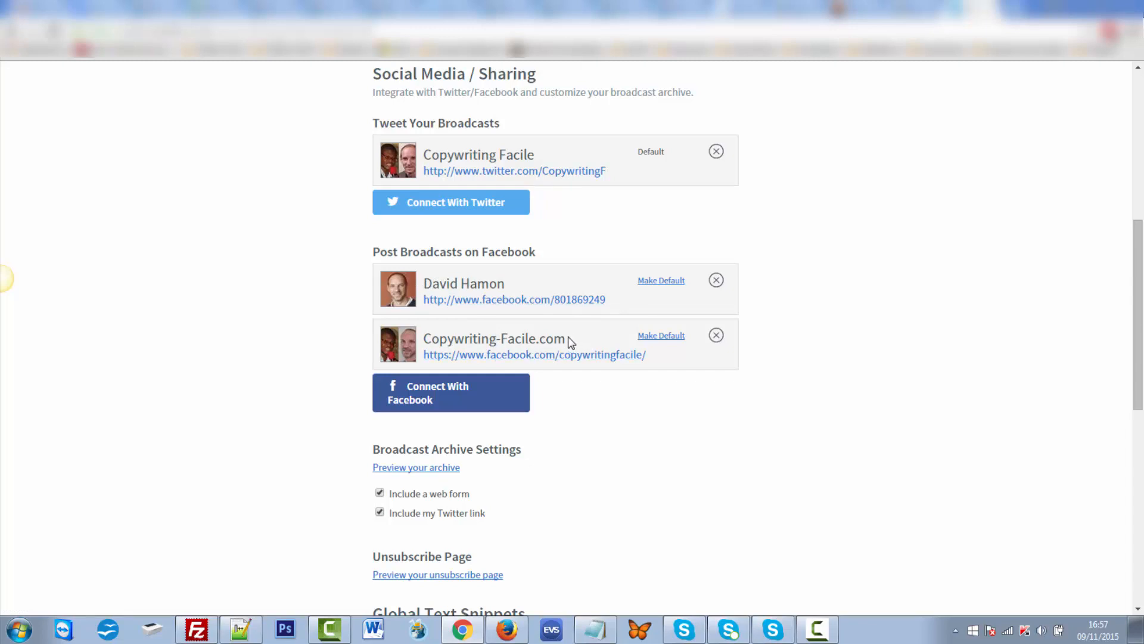
click(673, 336)
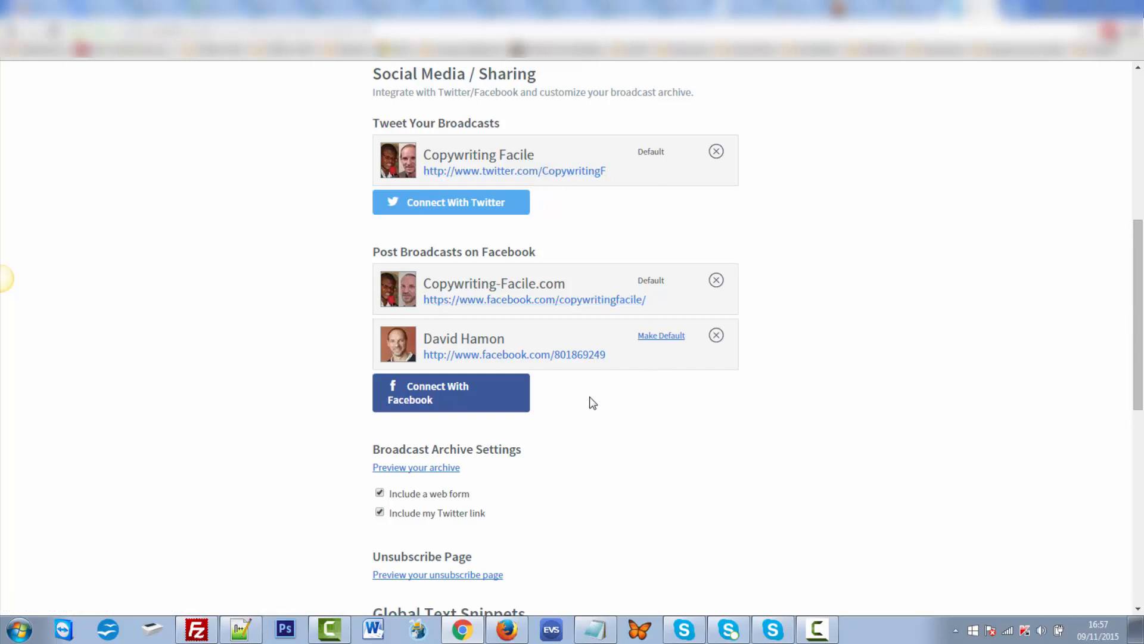
Step: Try to disconnect the personal Facebook profile from the posting accounts, and cancel the request
click(717, 338)
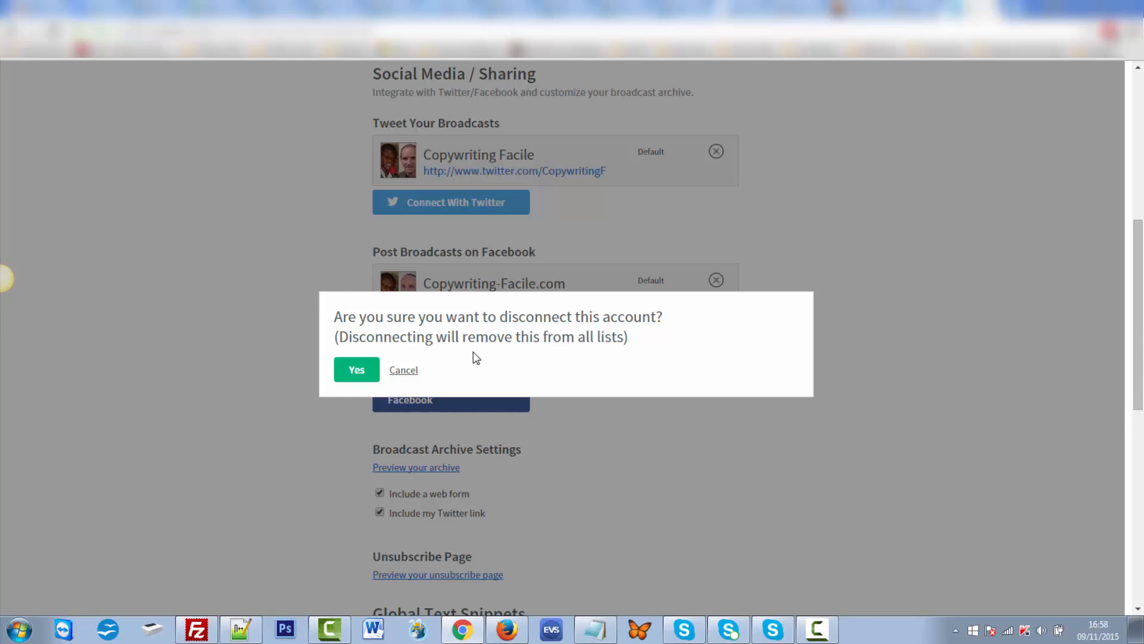
click(406, 371)
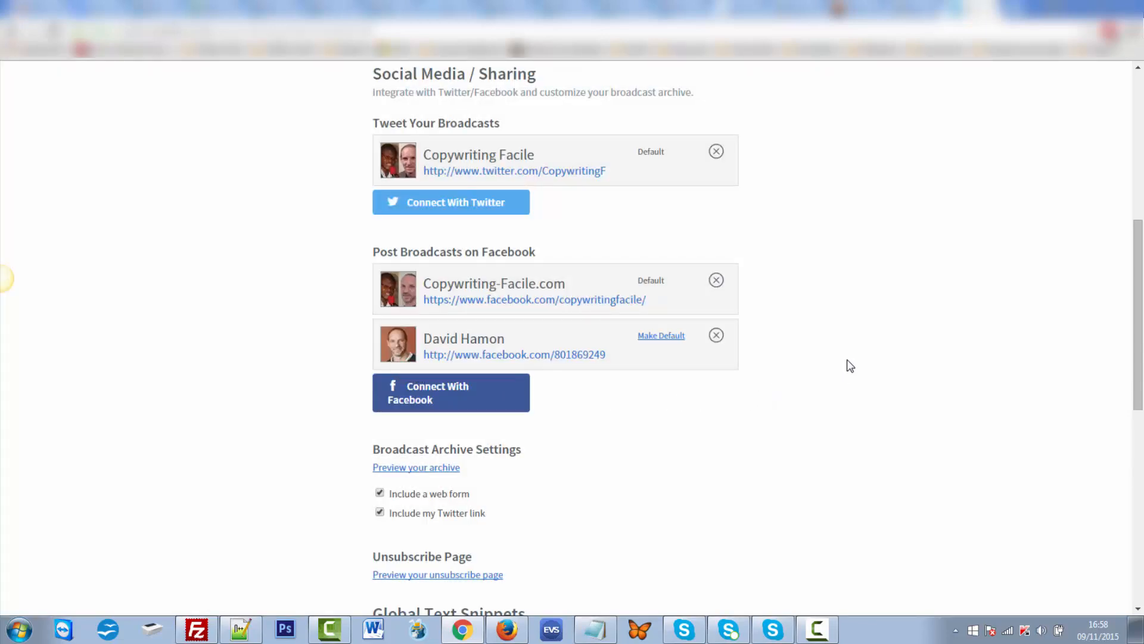
Step: Switch to the copyw_vip_pack-articles list and examine the social accounts in its Personalize Your List options
scroll(851, 362, up, 6)
scroll(852, 362, up, 2)
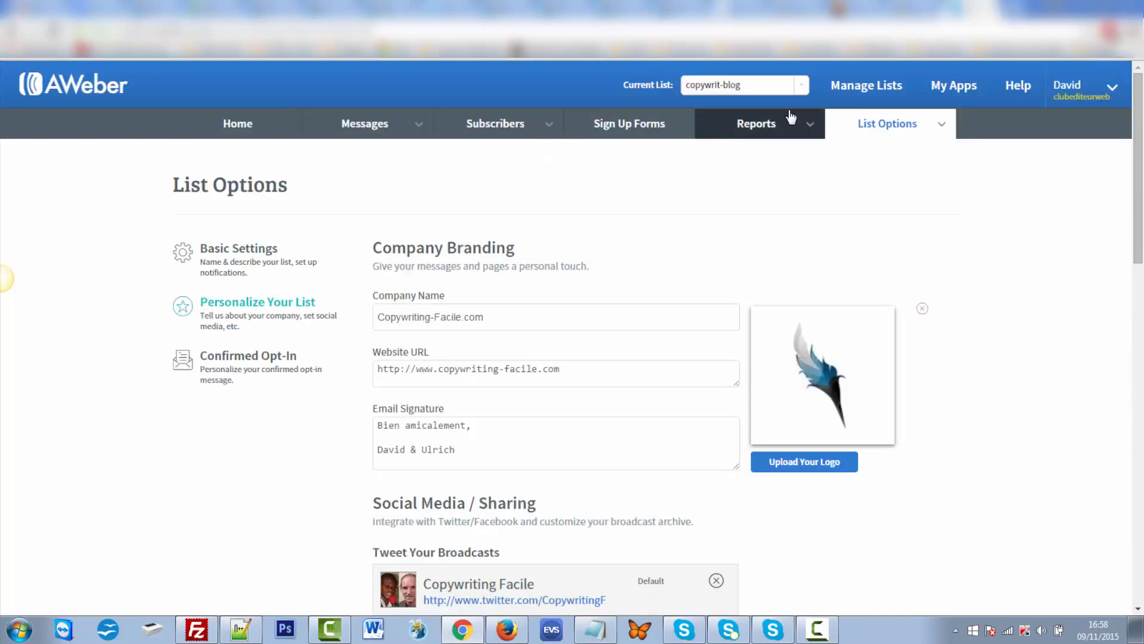
click(801, 85)
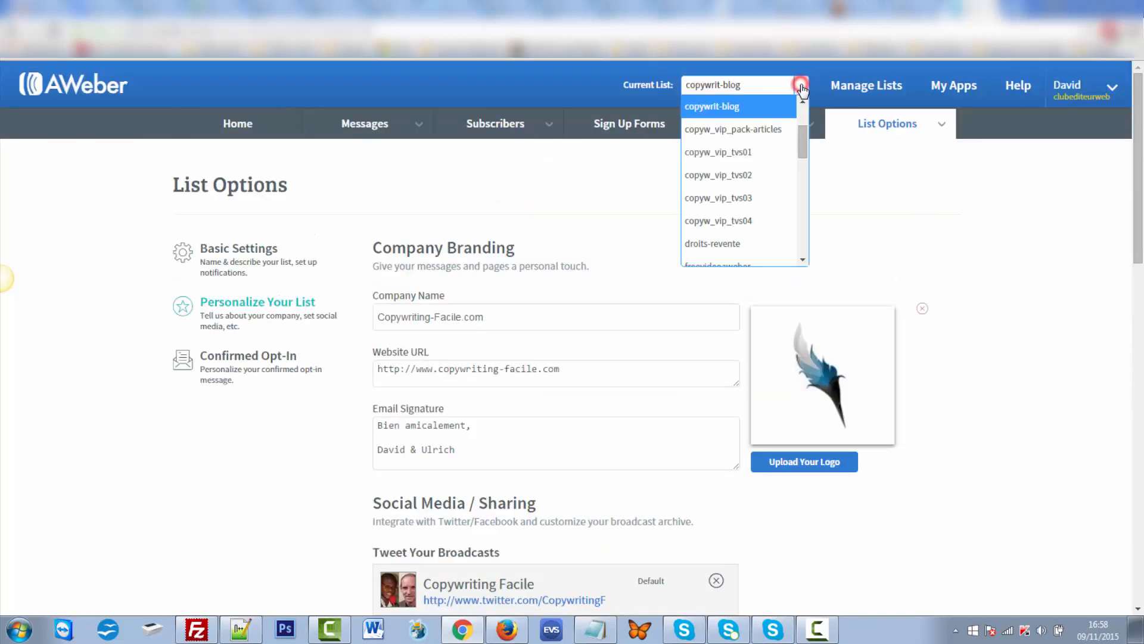
click(790, 129)
mouse_move(787, 133)
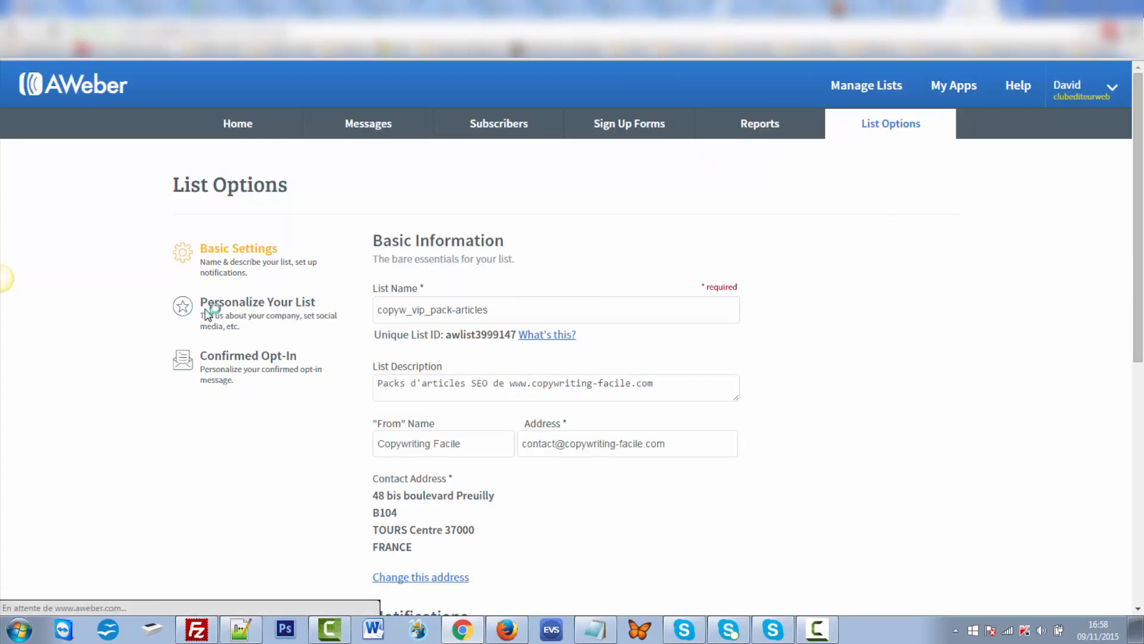
click(244, 307)
scroll(393, 329, down, 5)
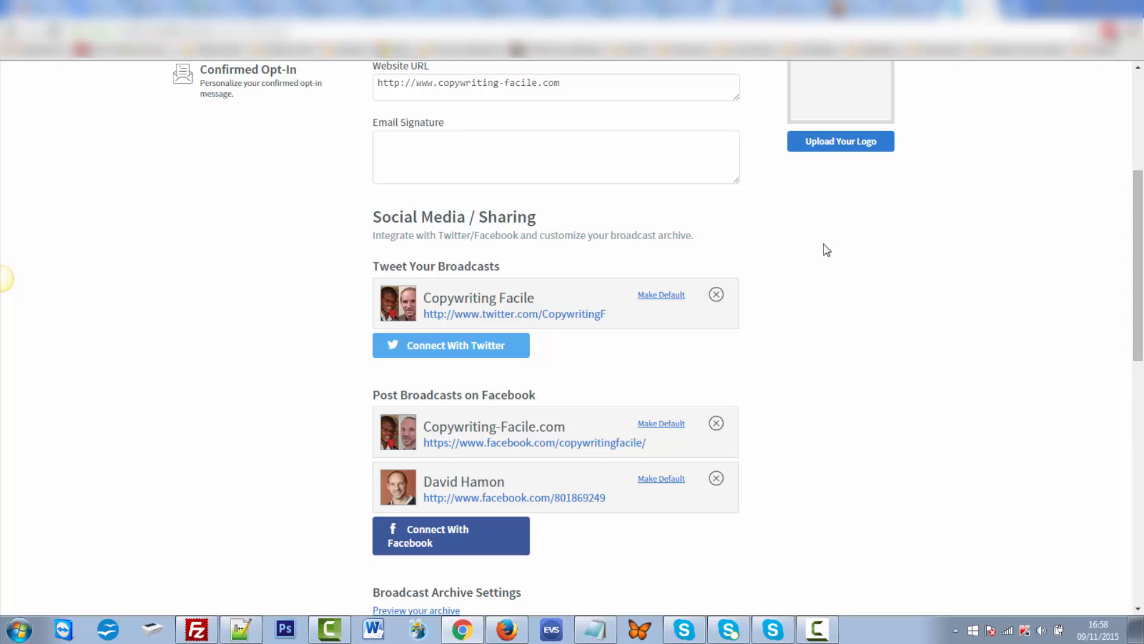
Step: Switch the current list back to copywrit-blog
scroll(820, 253, up, 5)
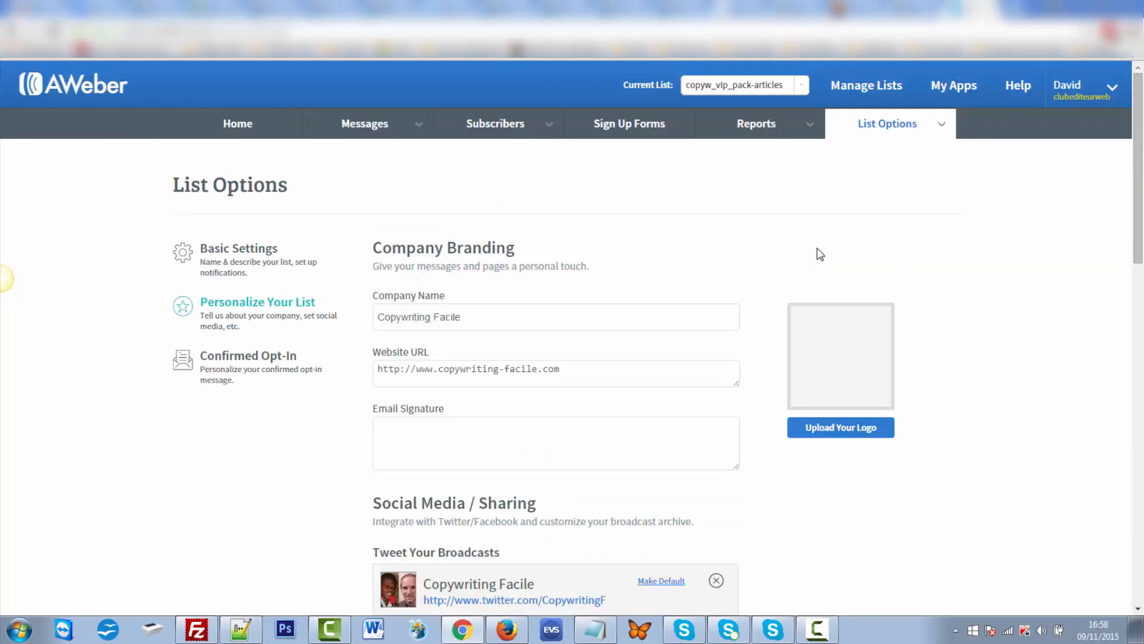
click(801, 85)
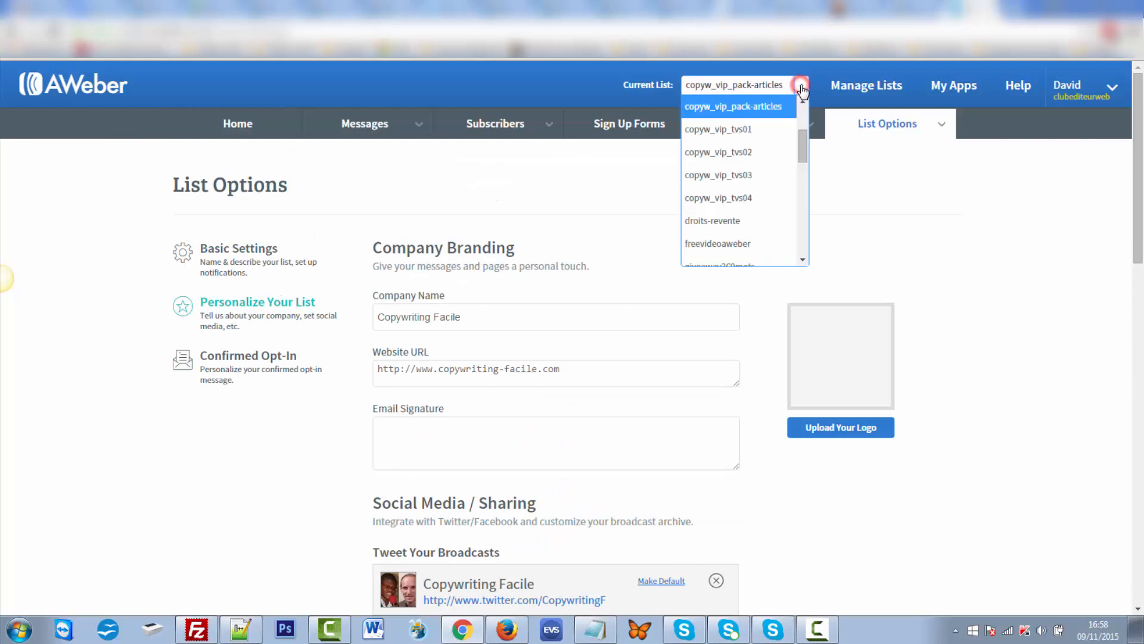
click(803, 101)
click(775, 109)
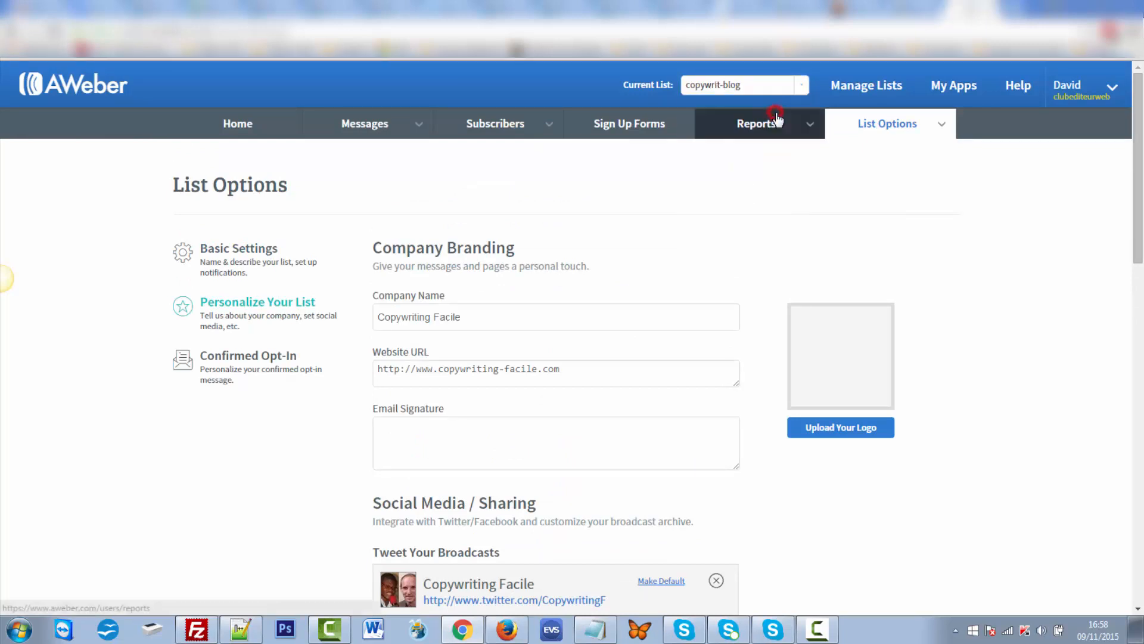
mouse_move(767, 161)
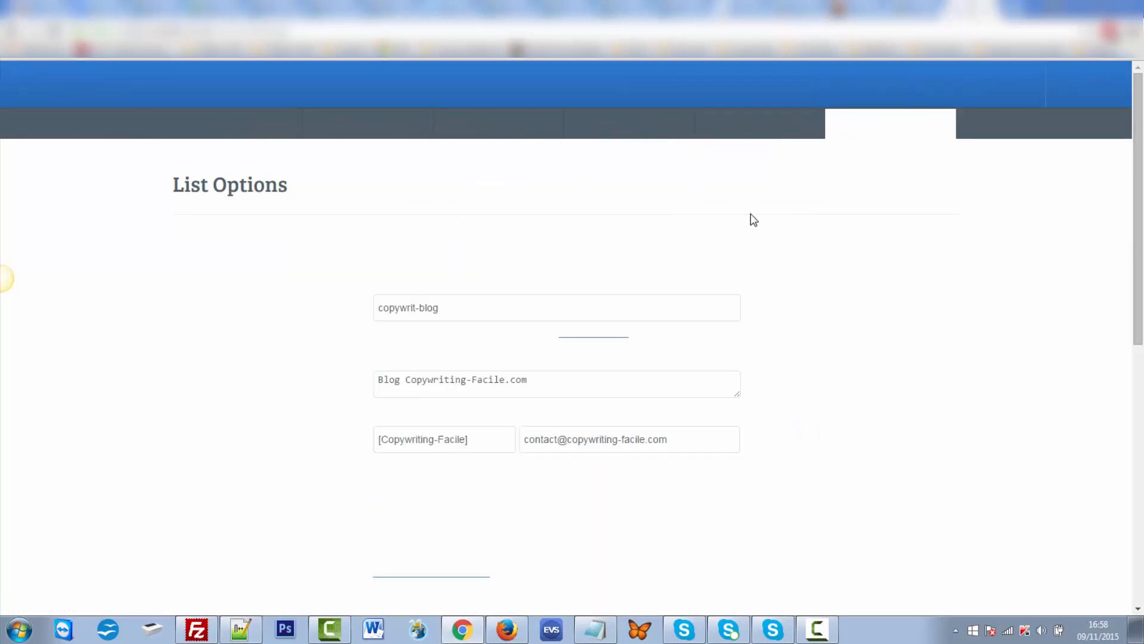
Step: Copy the sent broadcast about the article pack price increase to drafts and open the drafts
mouse_move(359, 124)
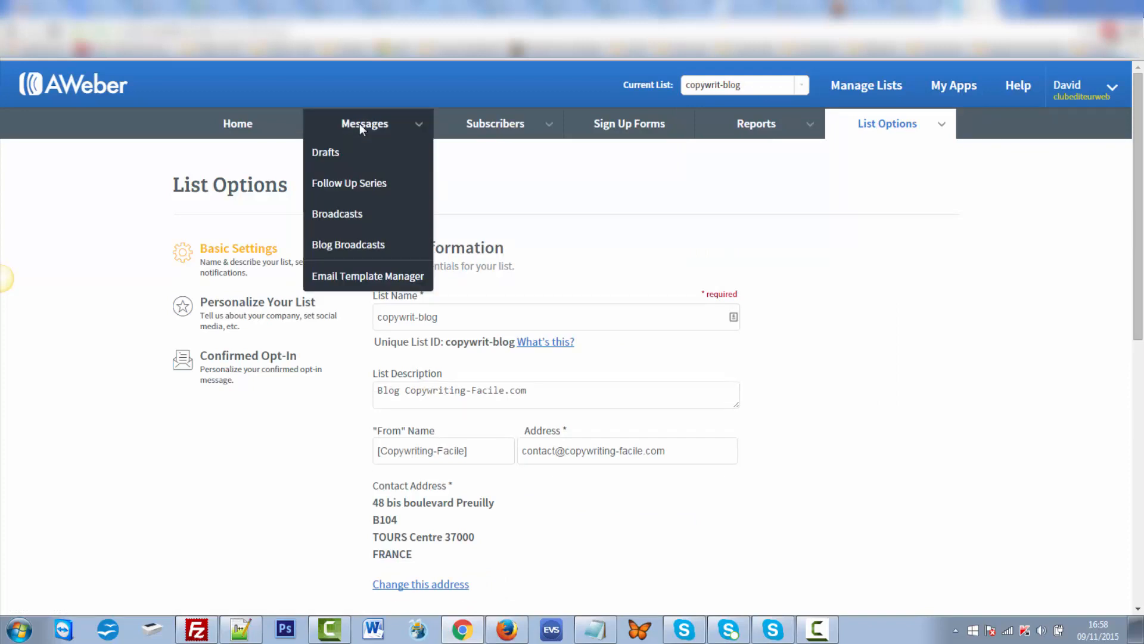
click(358, 219)
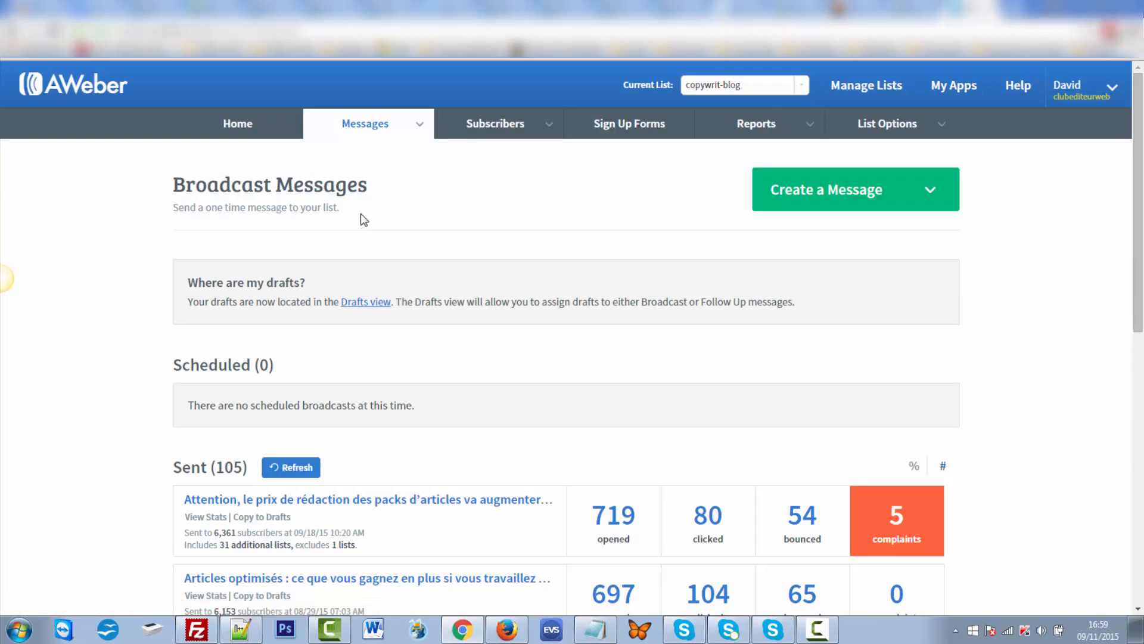
scroll(364, 219, down, 2)
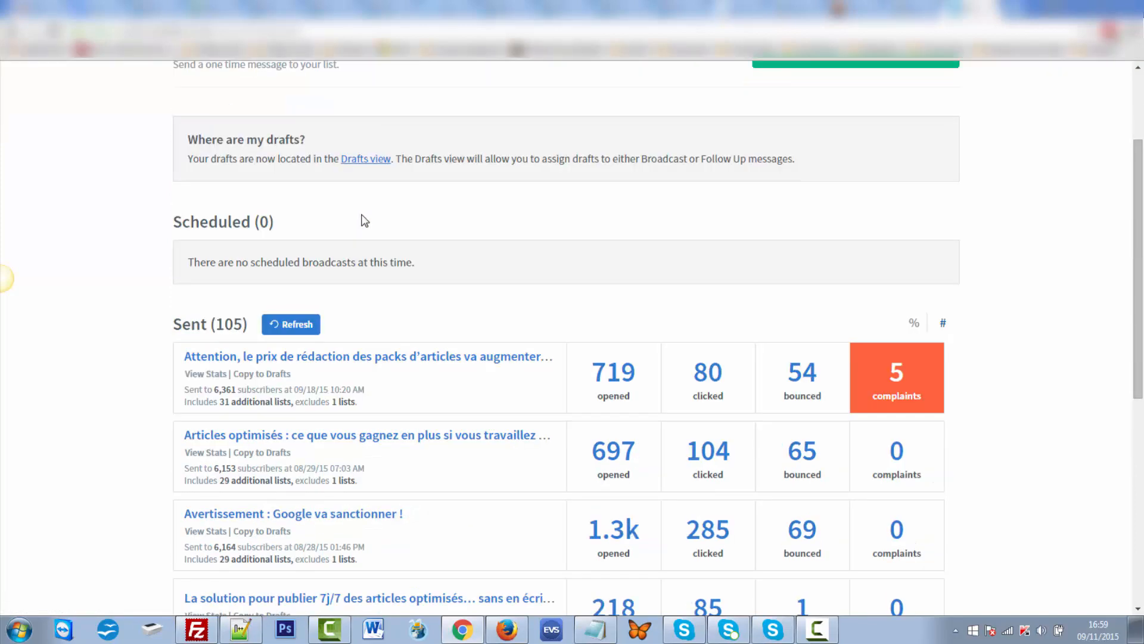
click(277, 374)
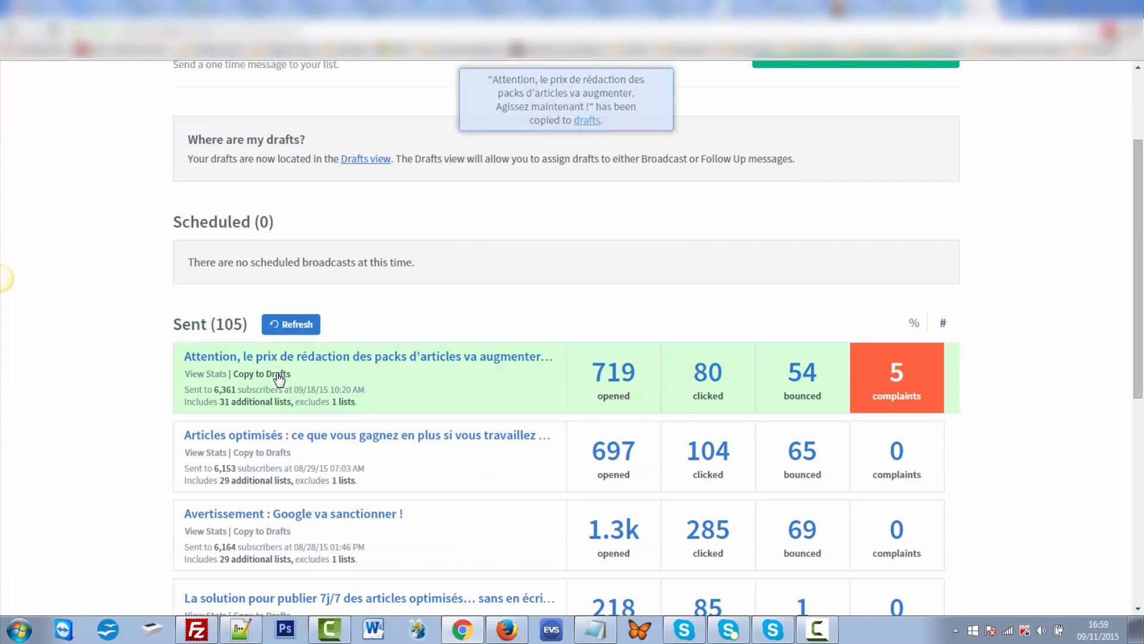
click(598, 128)
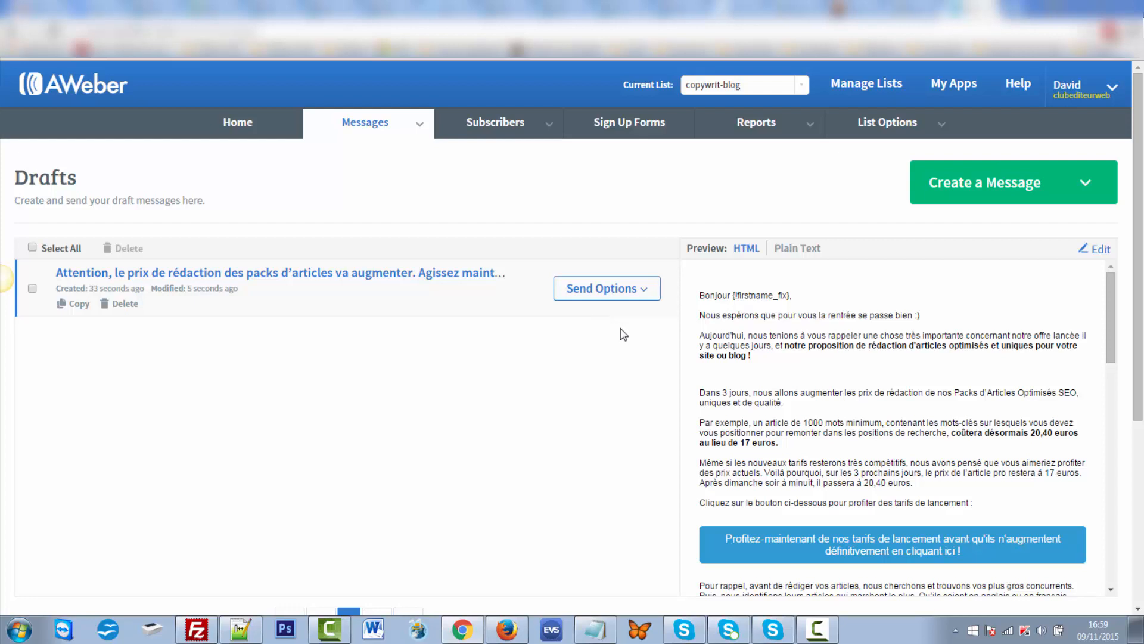
Step: Start scheduling the copied draft as a broadcast and open its message sharing options for editing
click(644, 291)
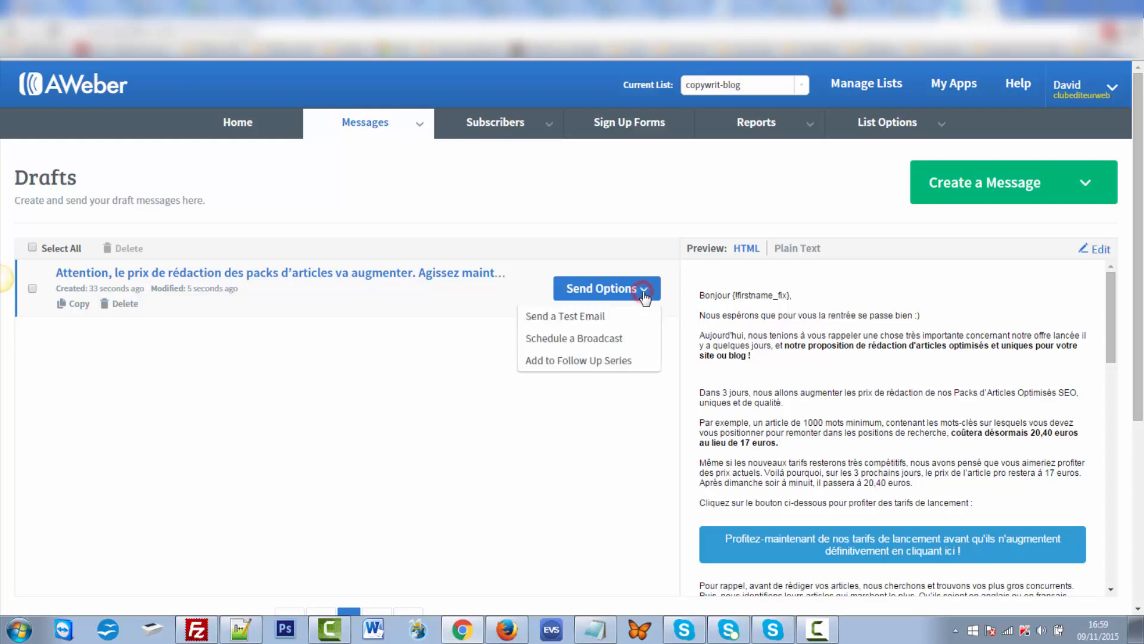
click(614, 339)
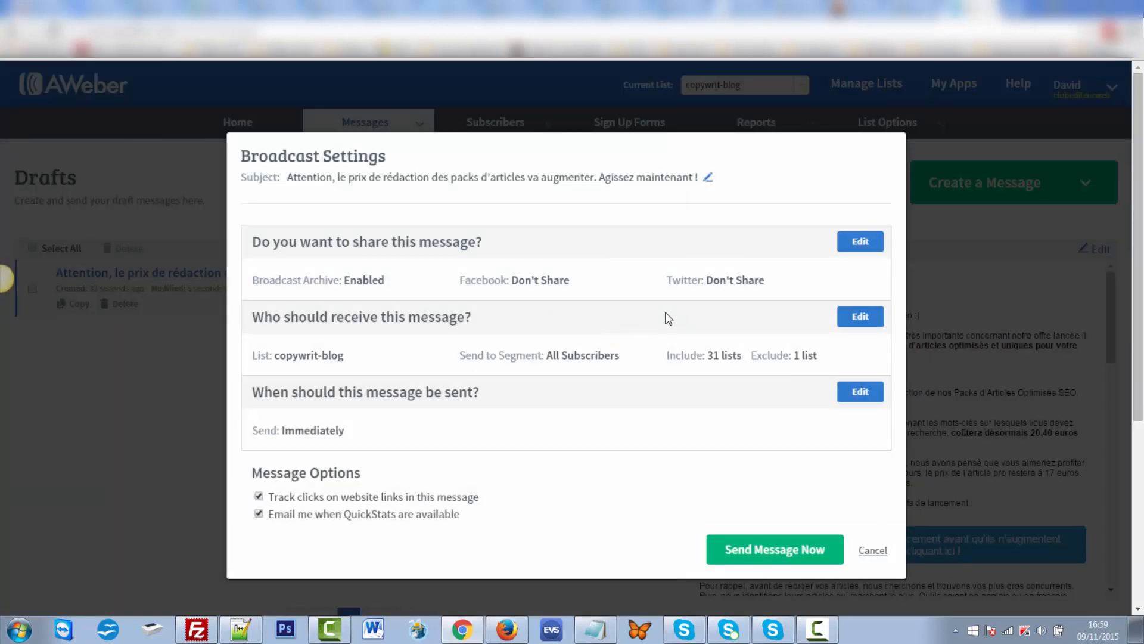
click(860, 245)
drag(496, 240, 252, 242)
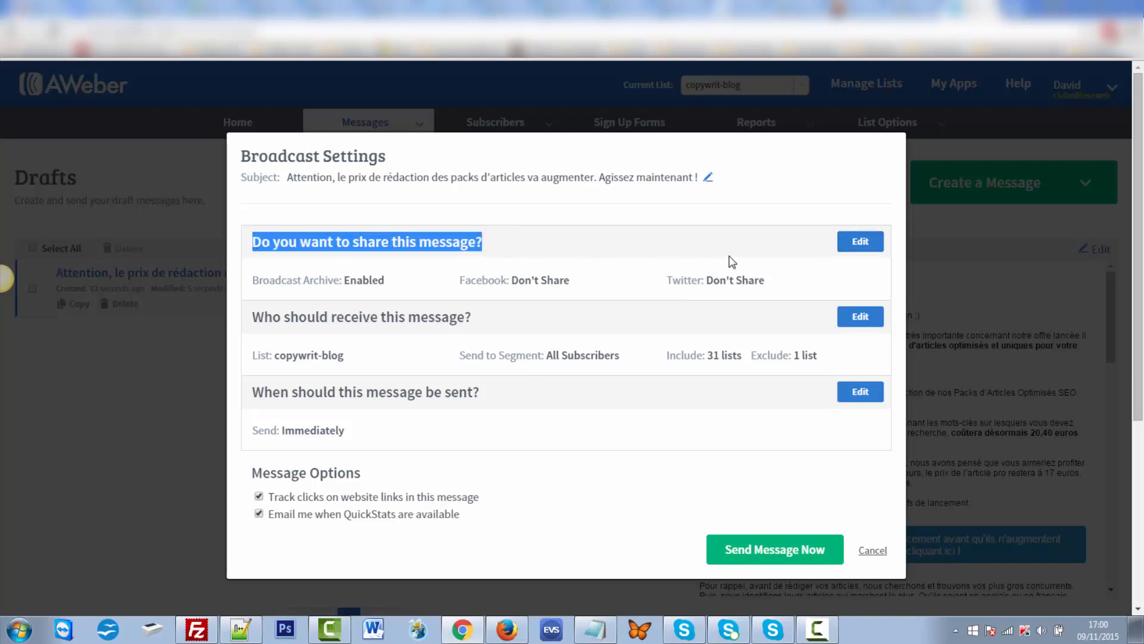
click(849, 246)
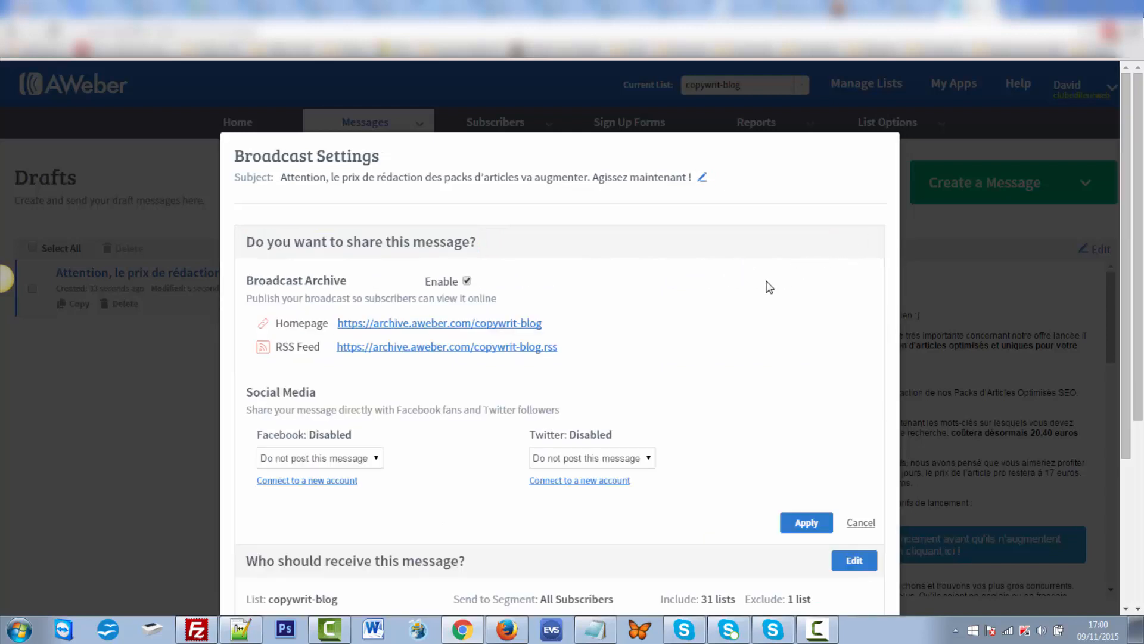
Step: Examine the broadcast's sharing settings and the Facebook accounts available for posting the message
scroll(716, 318, down, 1)
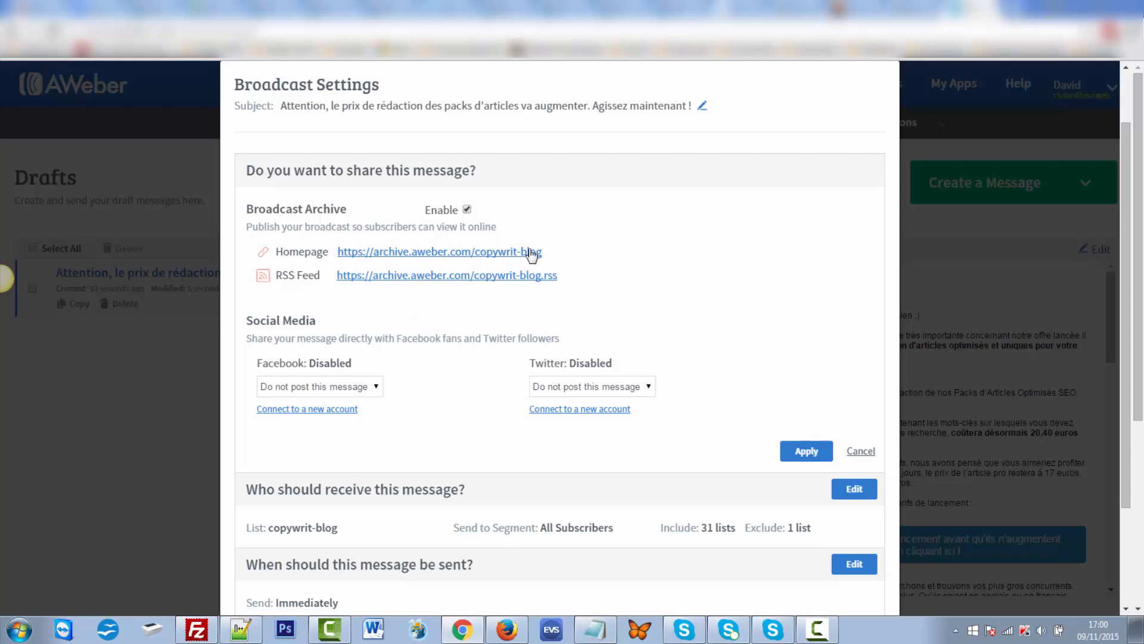
scroll(428, 369, down, 2)
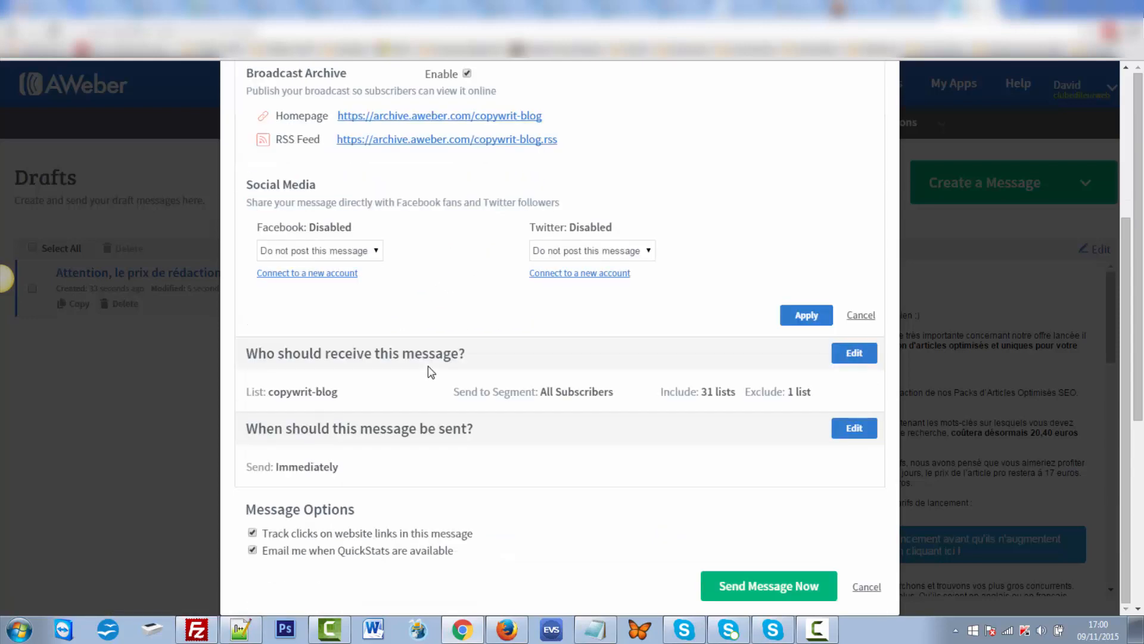
click(376, 251)
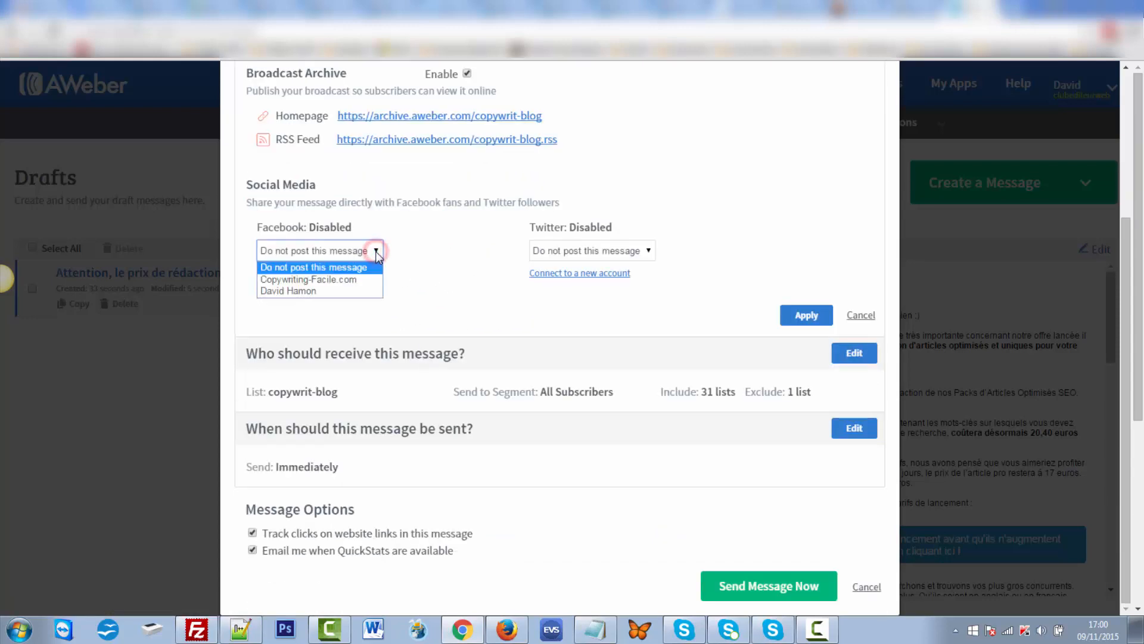
click(419, 245)
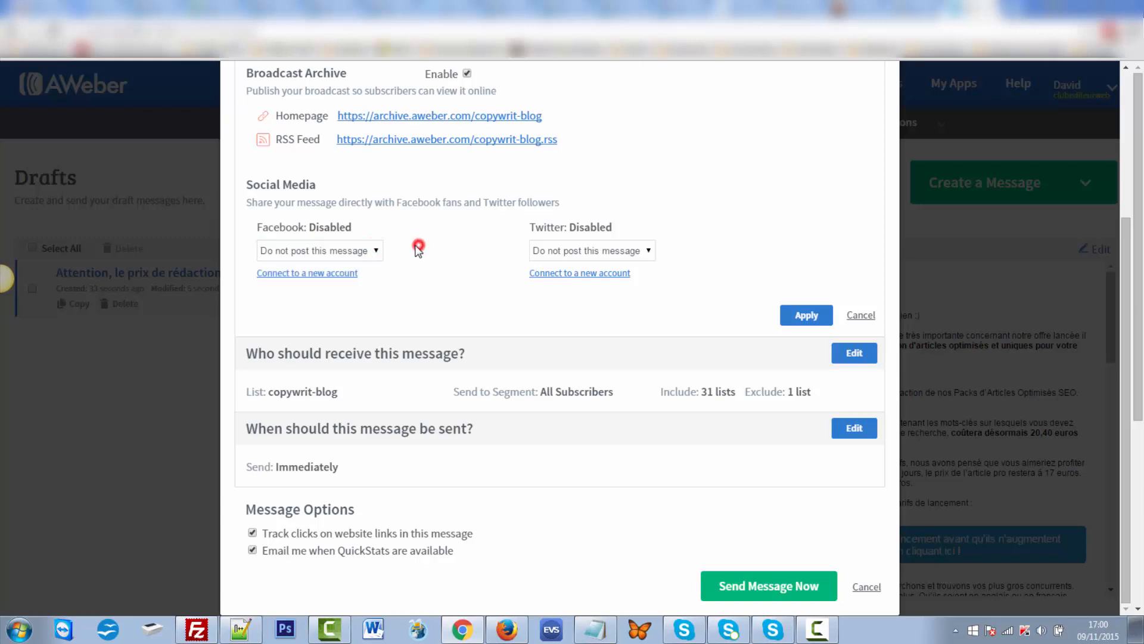
click(376, 251)
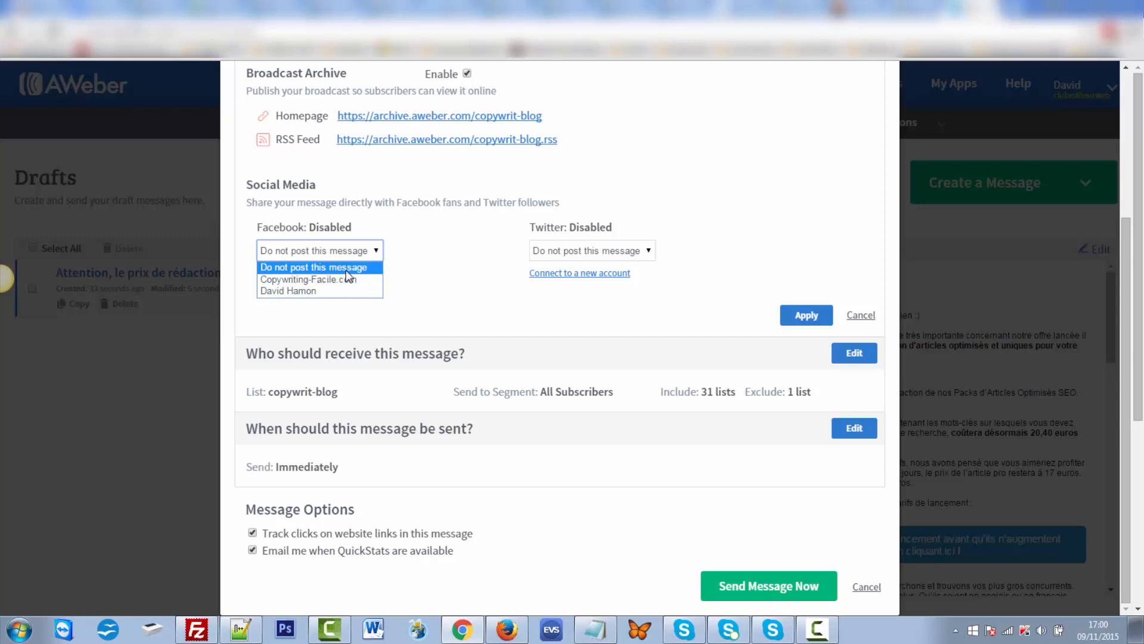
click(414, 264)
Step: Select Copywriting-Facile.com as the Facebook account and CopywritingF as the Twitter account for sharing the message
click(376, 250)
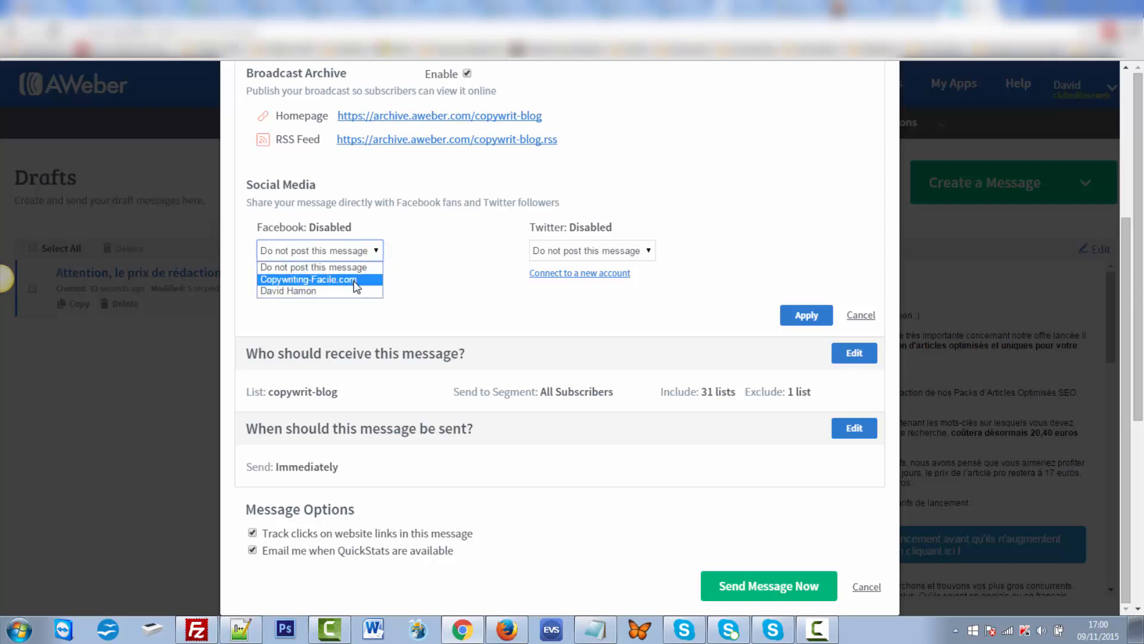
click(358, 280)
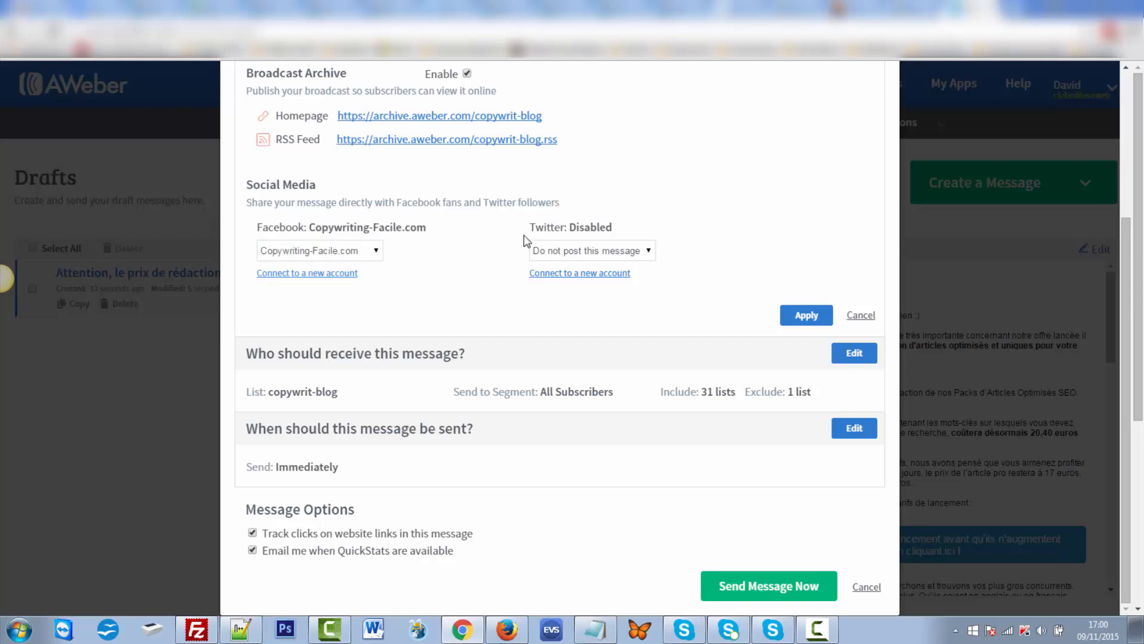
click(647, 251)
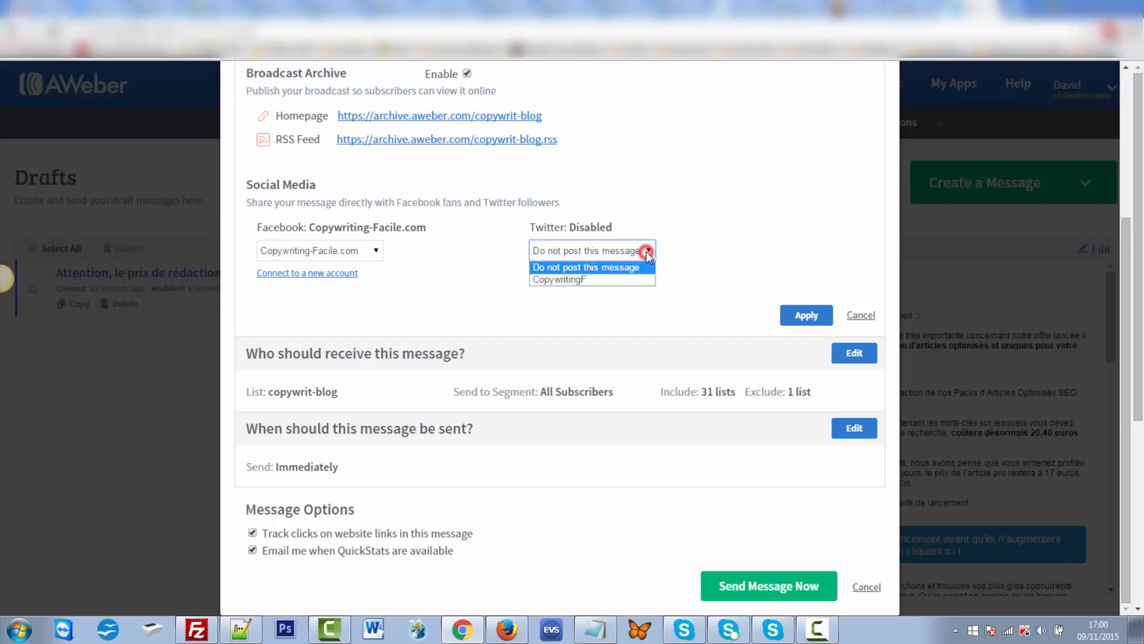
click(619, 280)
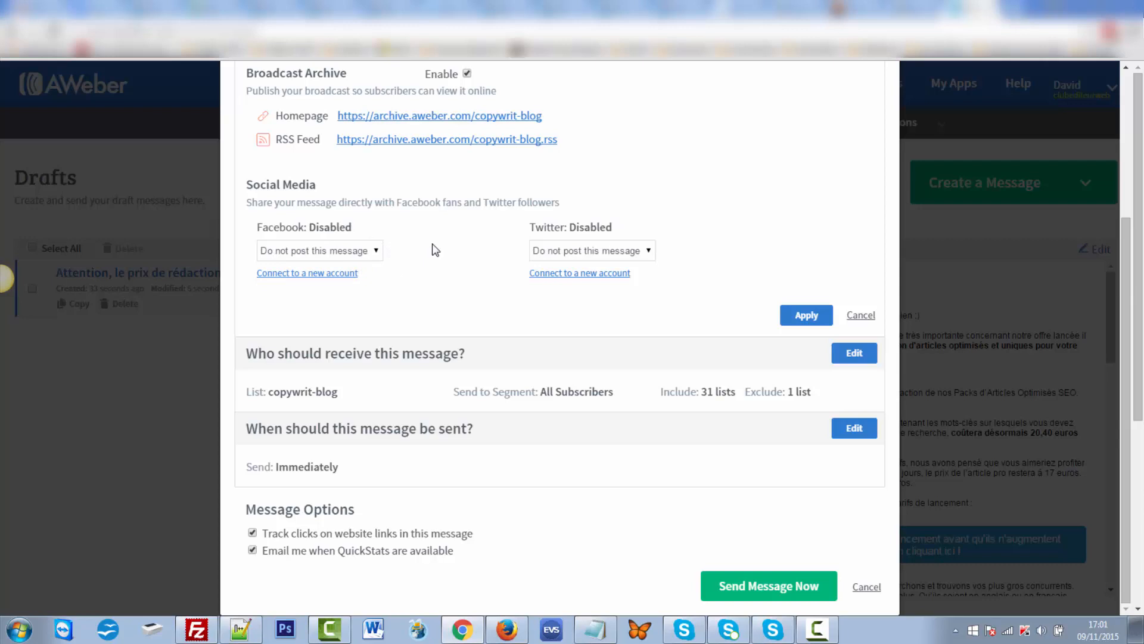
Step: Set the broadcast to post to Copywriting-Facile.com on Facebook and CopywritingF on Twitter, and apply the sharing settings
click(376, 253)
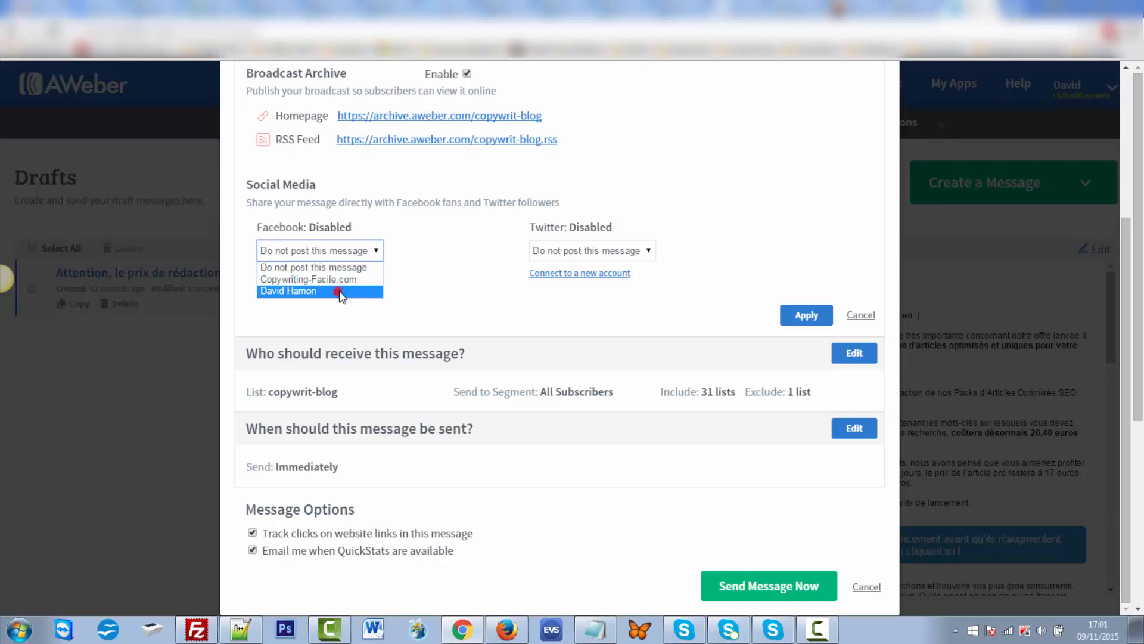
click(340, 294)
click(377, 252)
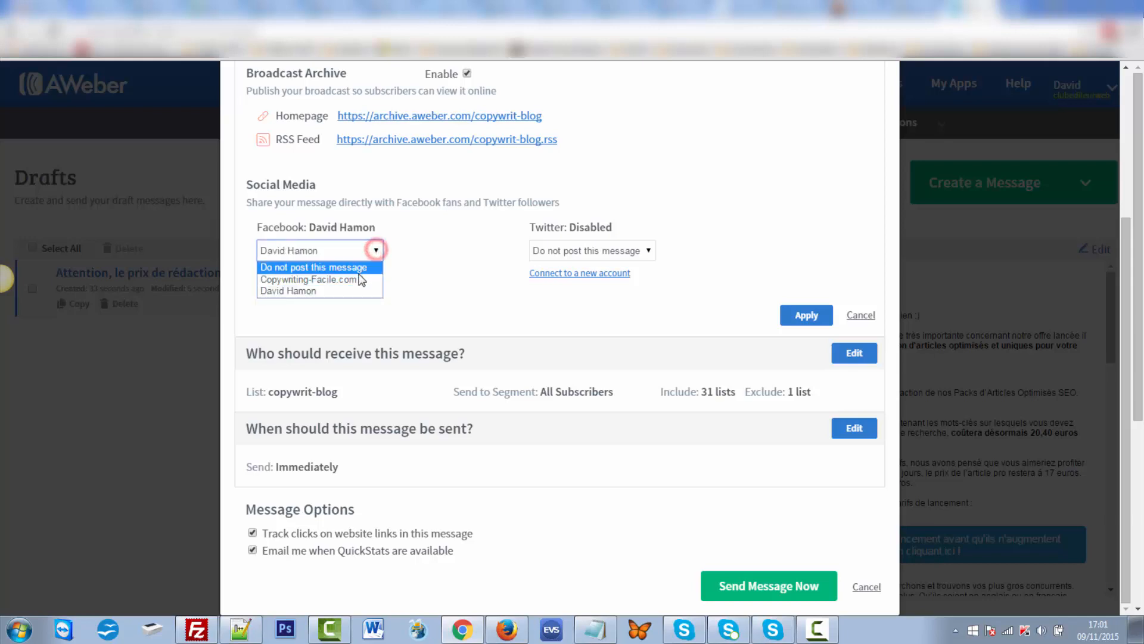
click(364, 278)
click(648, 251)
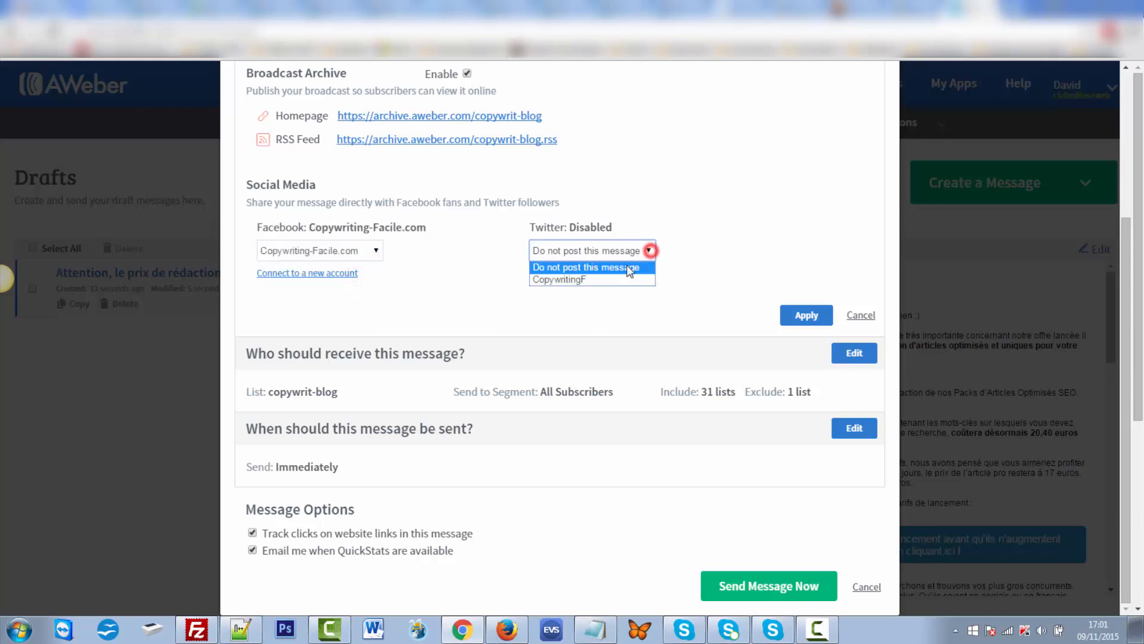
click(614, 283)
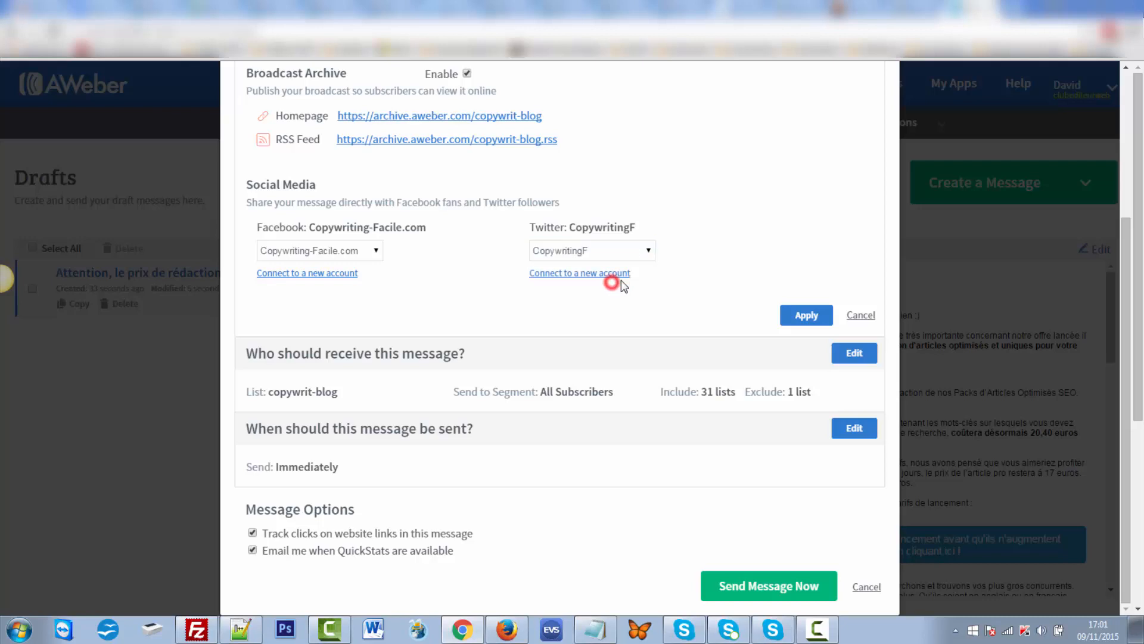
click(804, 316)
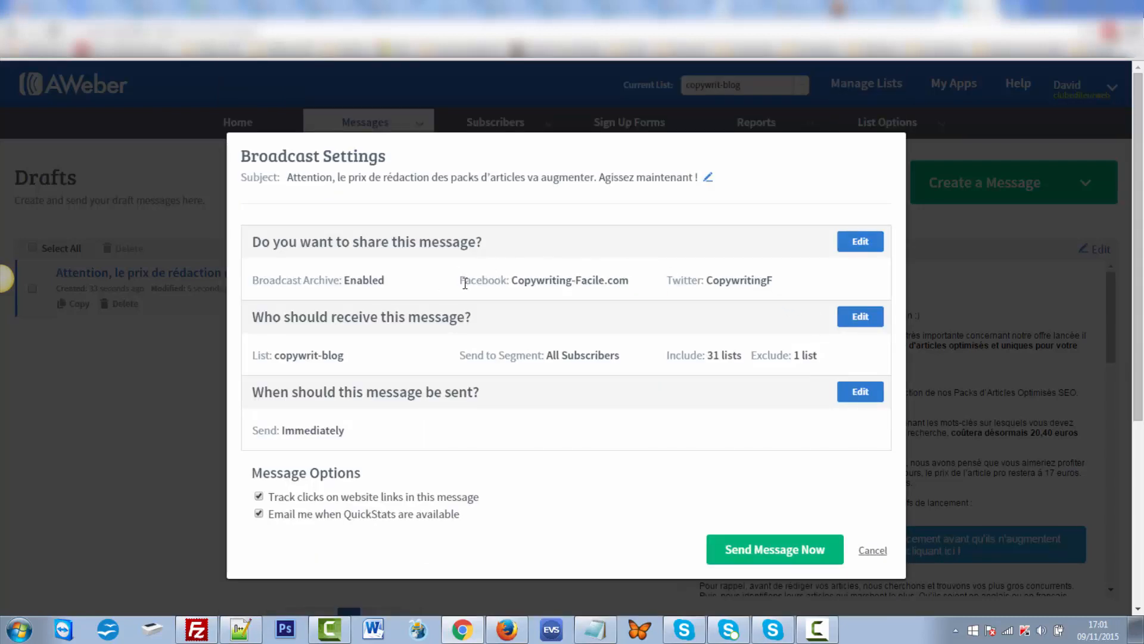
drag(459, 280, 784, 284)
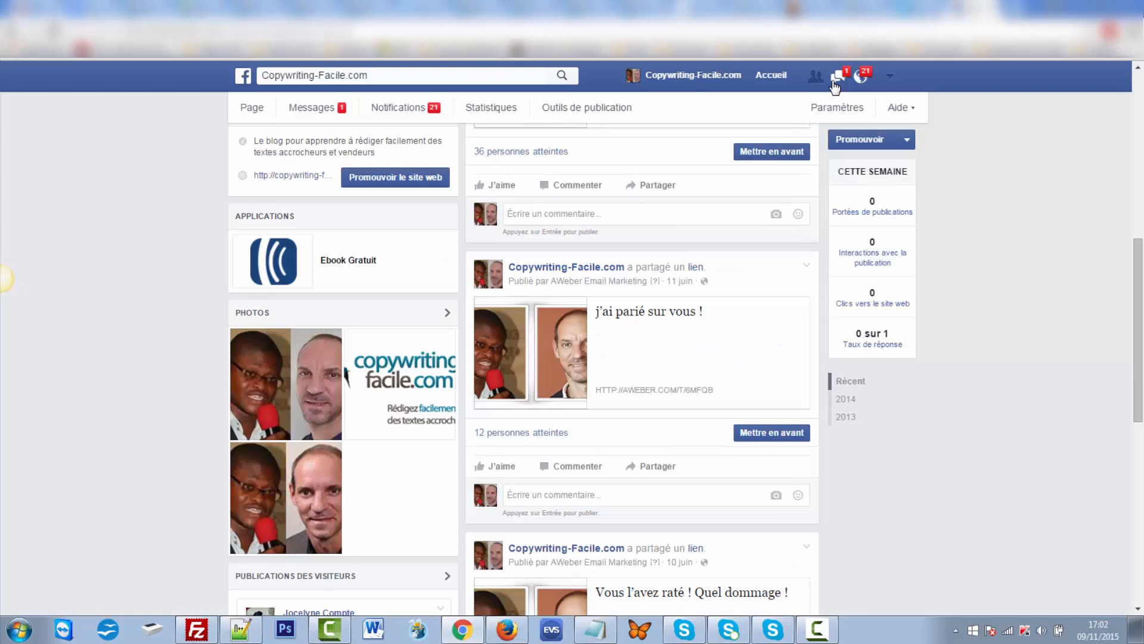
Step: Examine the broadcasts shared by AWeber Email Marketing on the Copywriting-Facile.com Facebook page
scroll(835, 87, up, 8)
scroll(835, 87, down, 5)
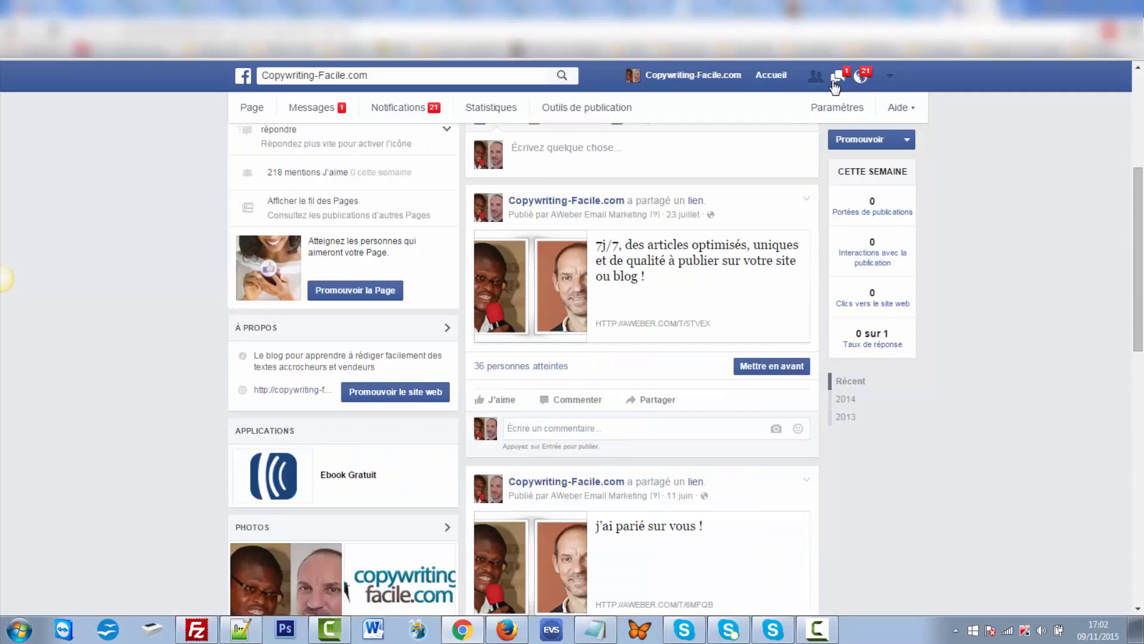
scroll(835, 87, down, 2)
scroll(835, 87, down, 2)
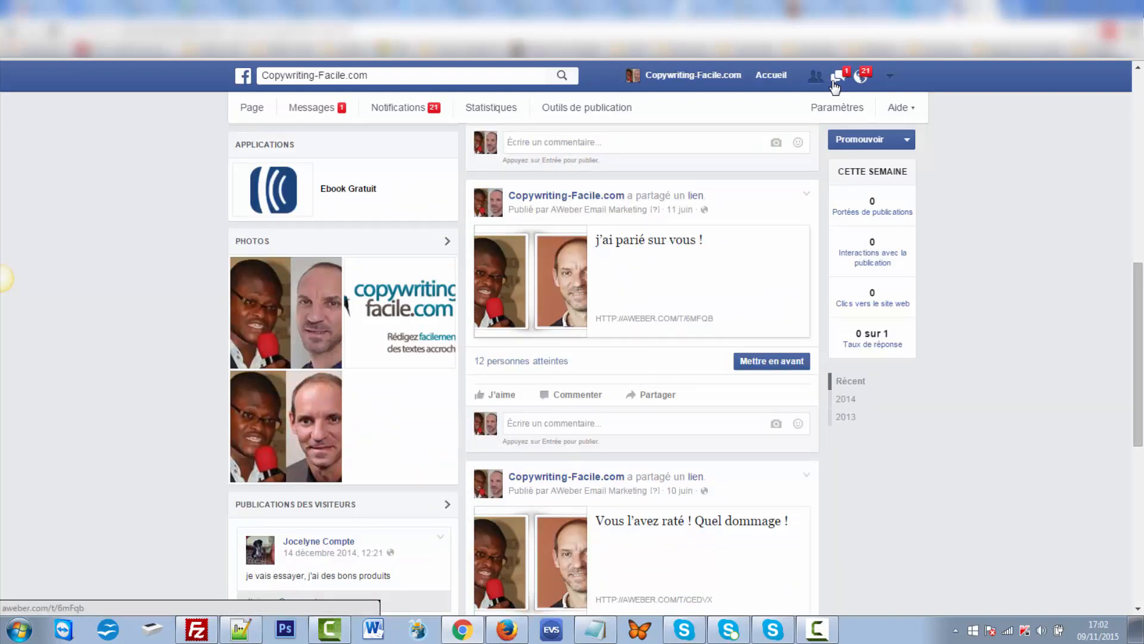
scroll(835, 87, down, 3)
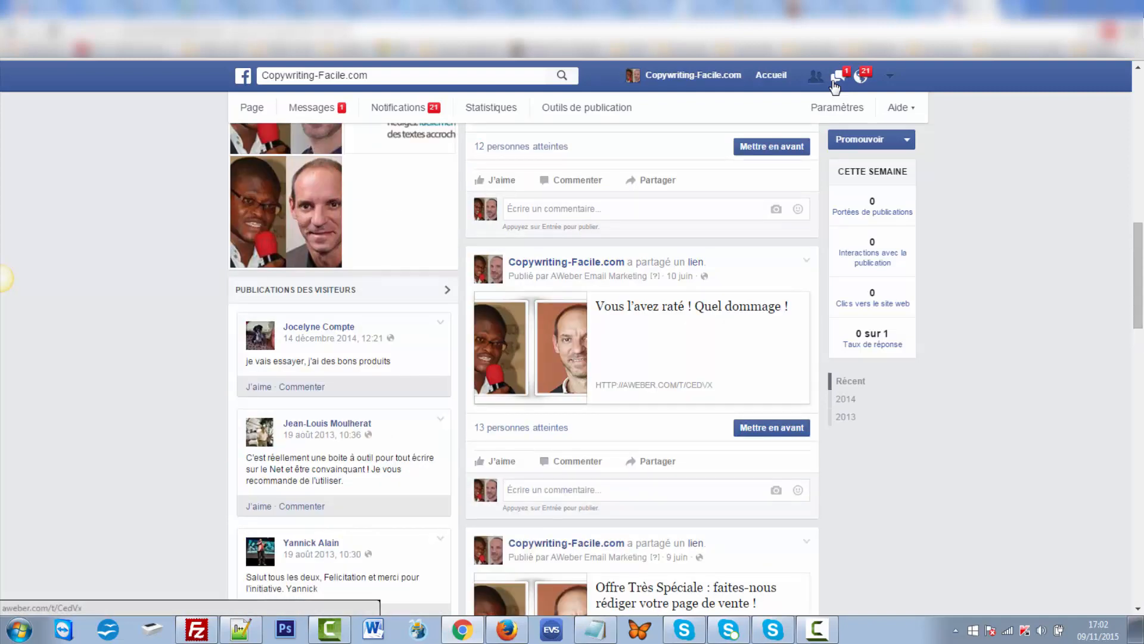
Step: Open the shared link of the Facebook post "Vous l'avez raté ! Quel dommage !", read the archived broadcast and close it
click(642, 347)
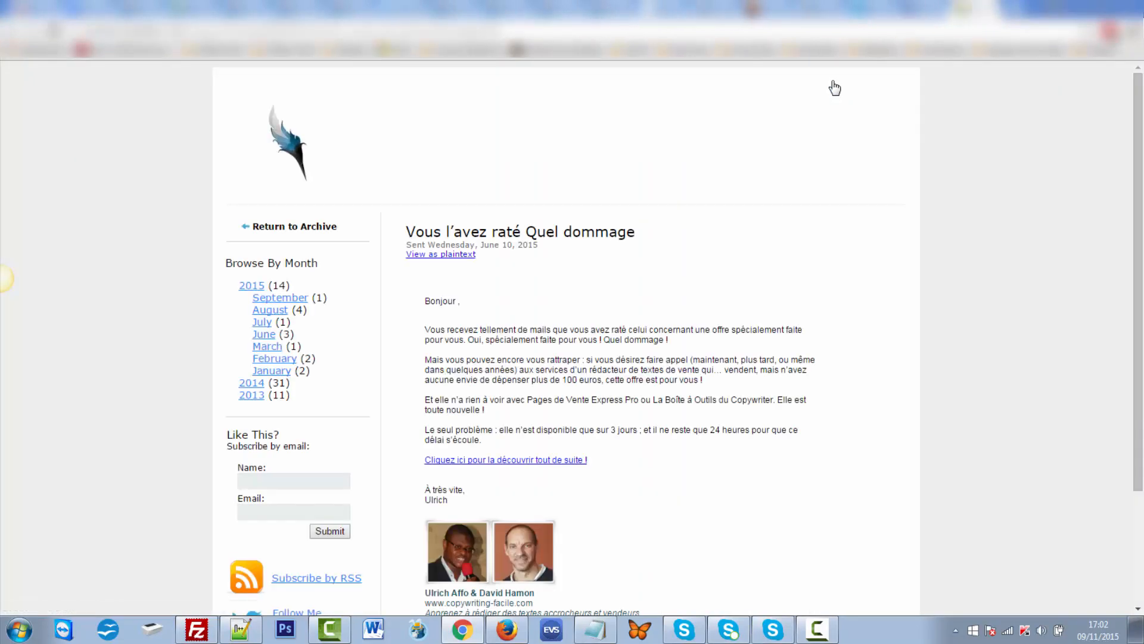
scroll(835, 87, down, 2)
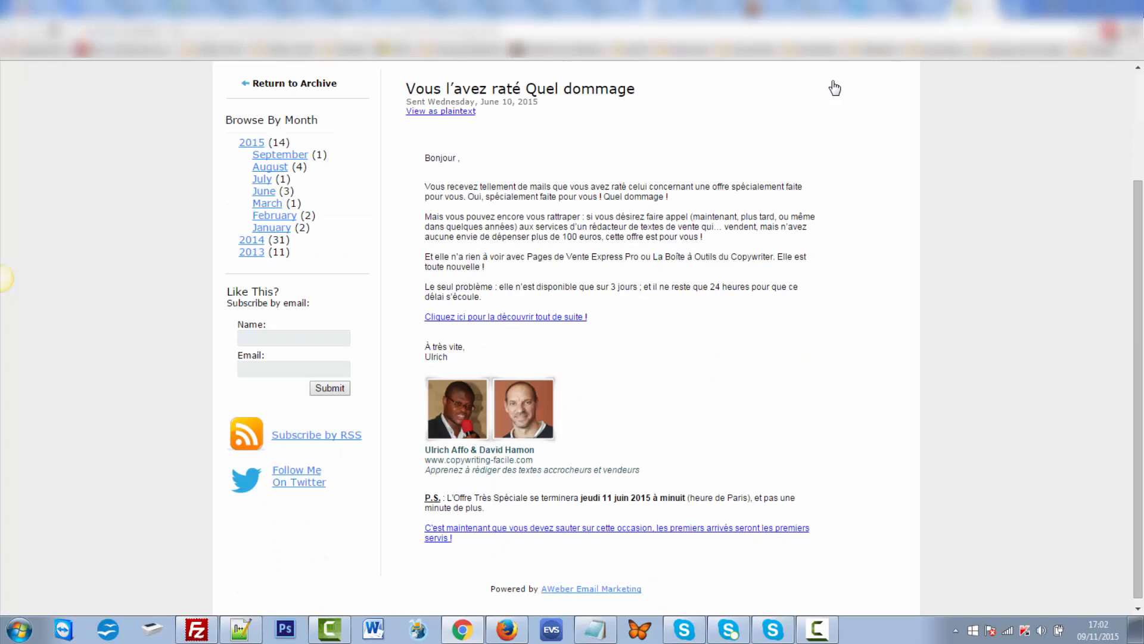
scroll(835, 87, up, 2)
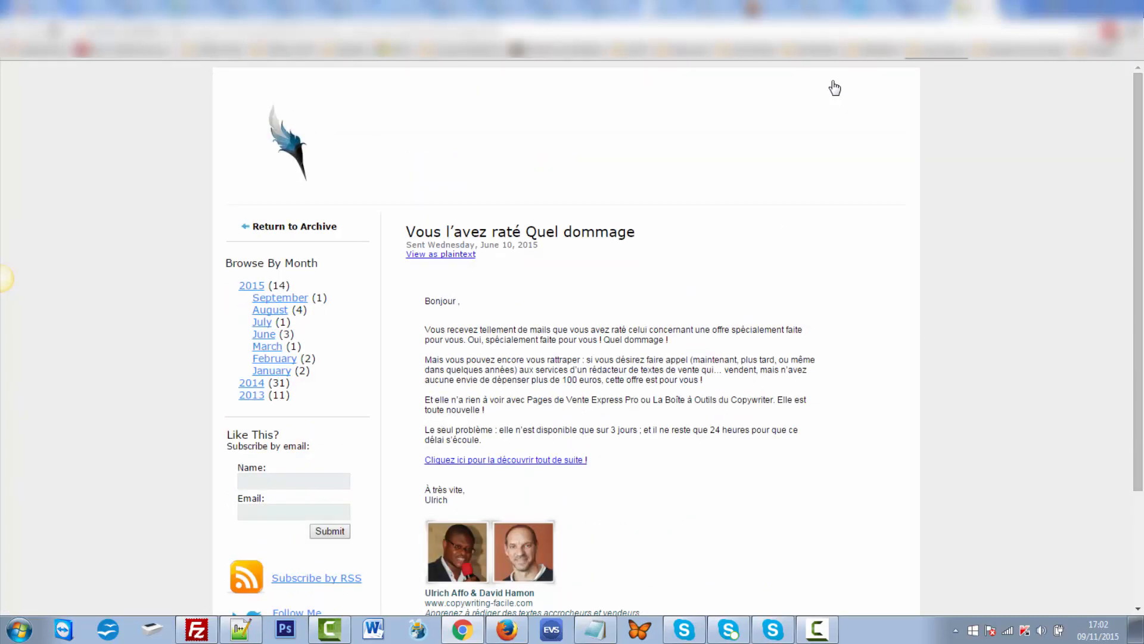
key(ctrl+w)
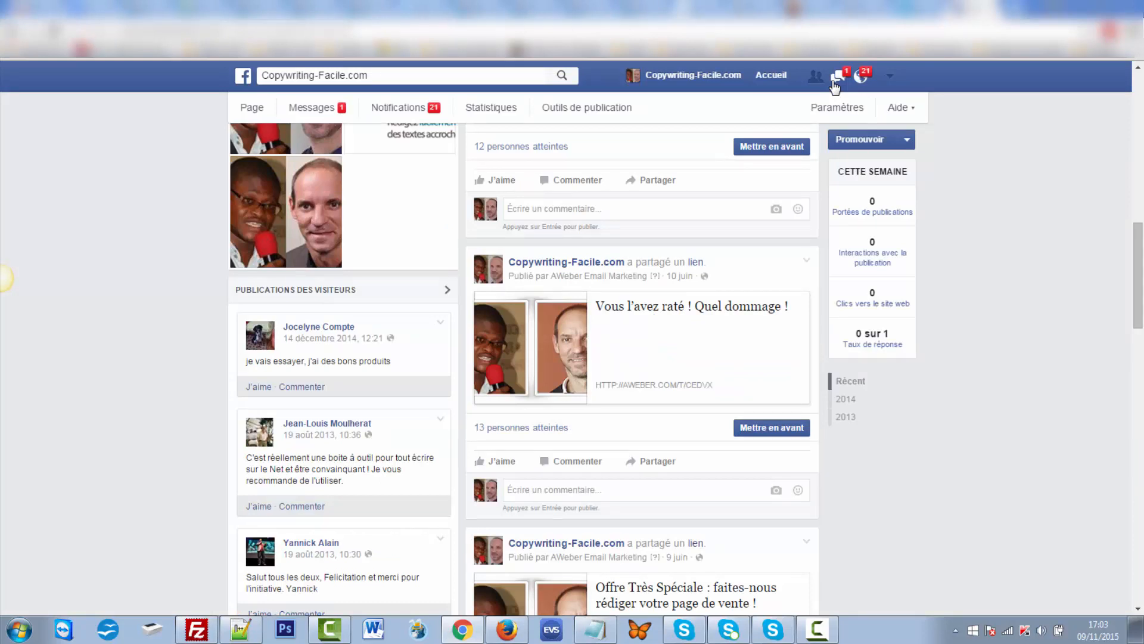
Step: Switch to the Twitter notifications, view the archived broadcast linked in the retweeted "4 bonnes raisons" tweet, and return to the AWeber drafts
key(ctrl+w)
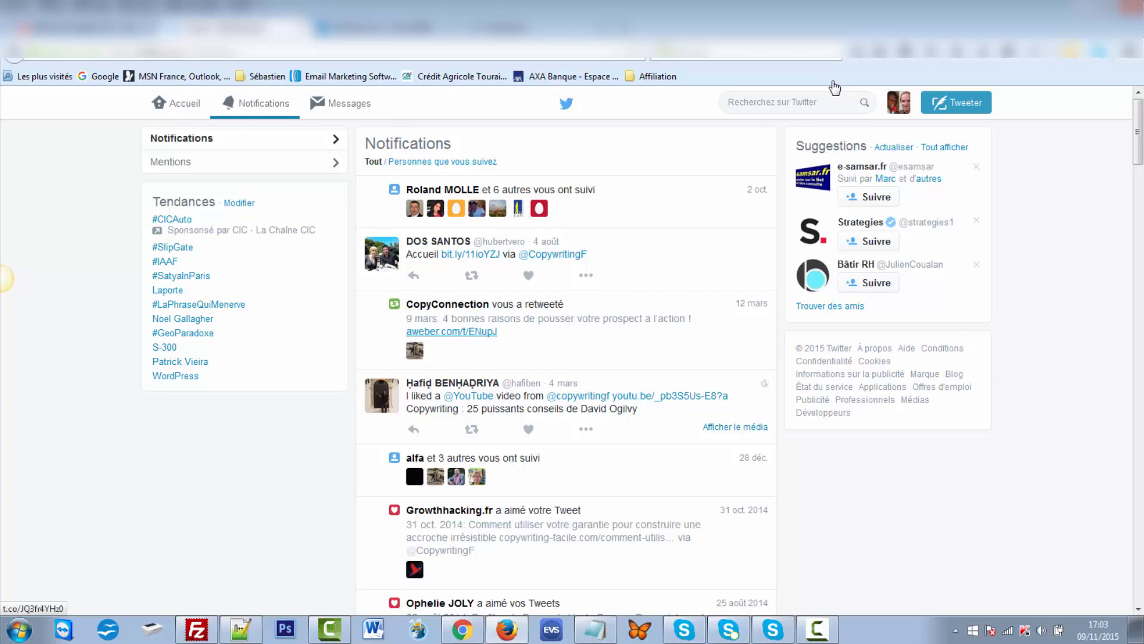
click(459, 332)
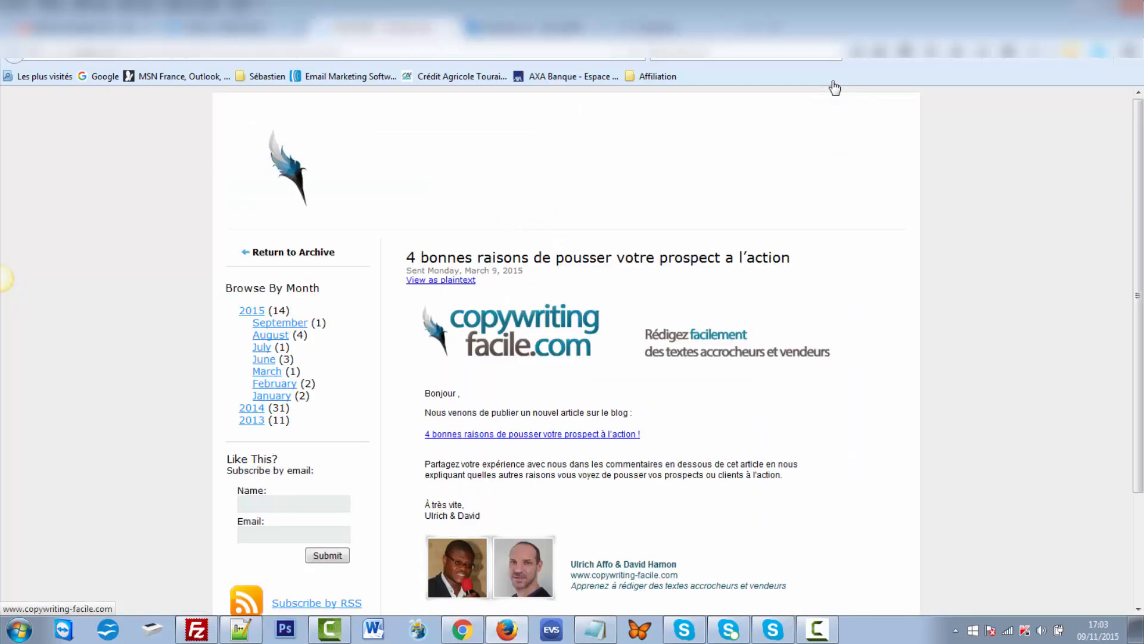
scroll(834, 88, down, 3)
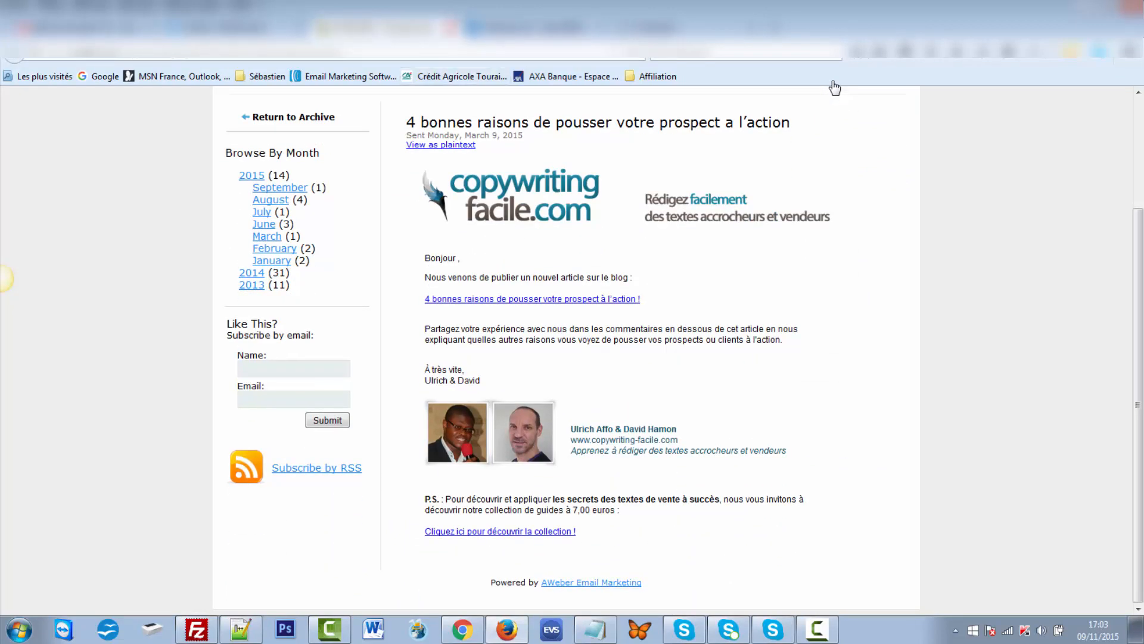
key(alt+Tab)
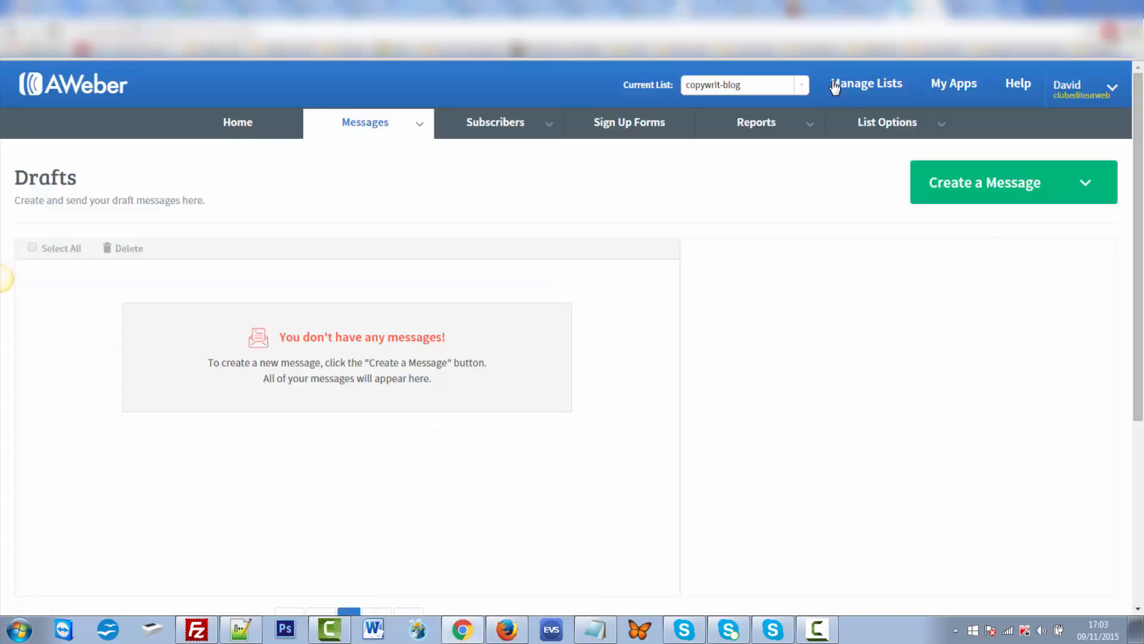